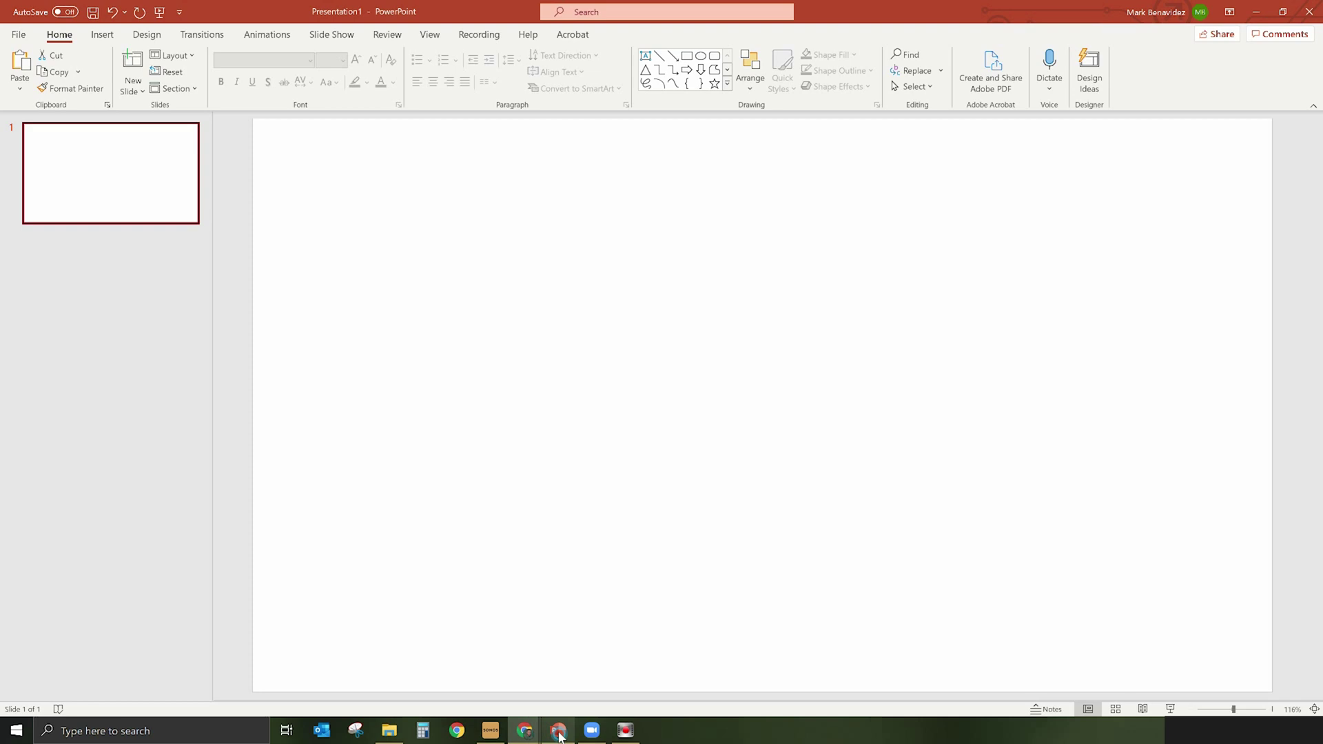
Step: Draw a rectangle covering the entire blank PowerPoint slide
left_click(559, 732)
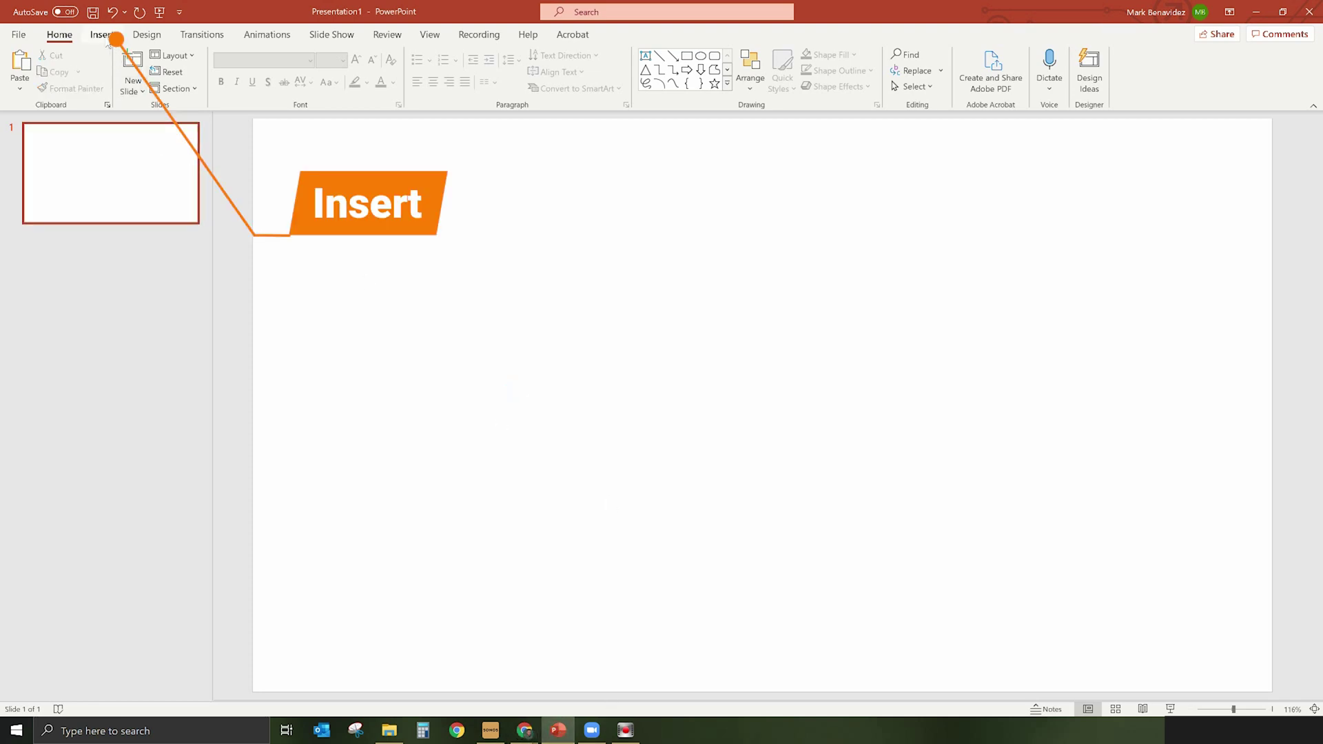
left_click(105, 37)
left_click(224, 82)
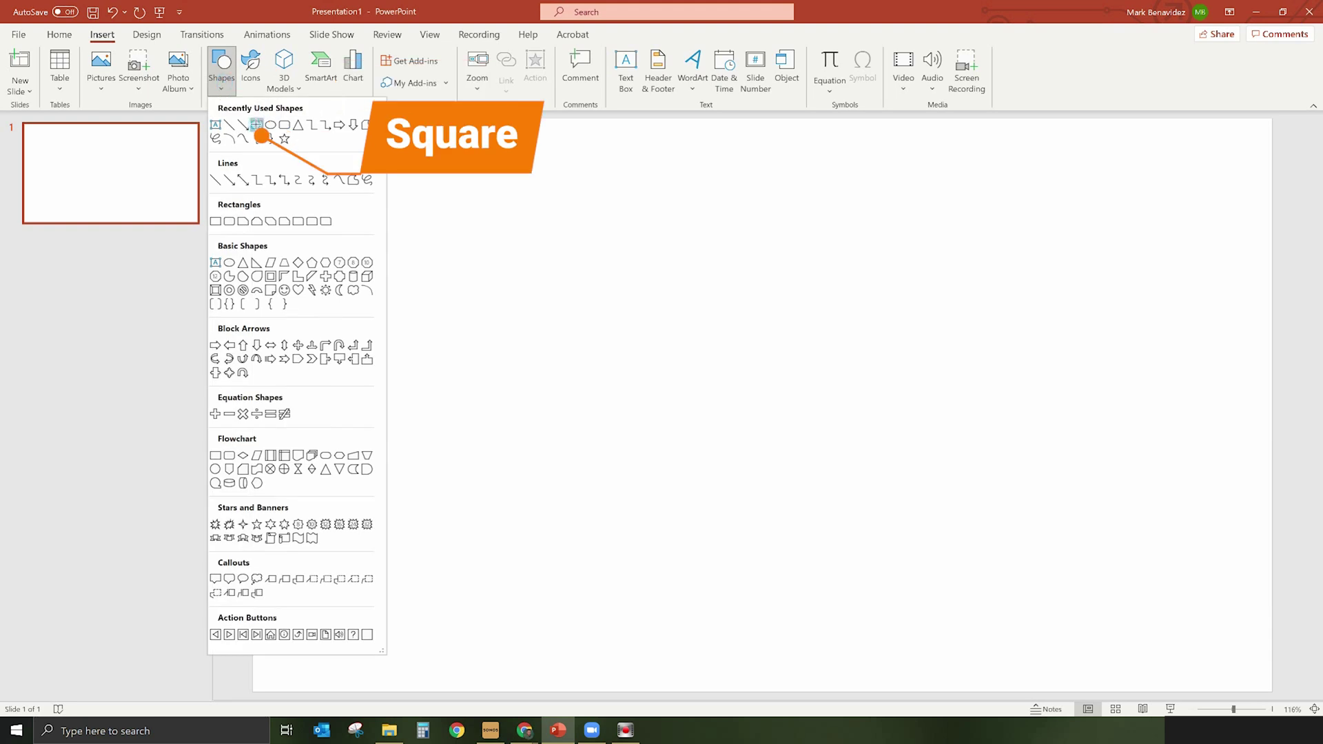
left_click(255, 124)
left_click_drag(252, 119, 1272, 692)
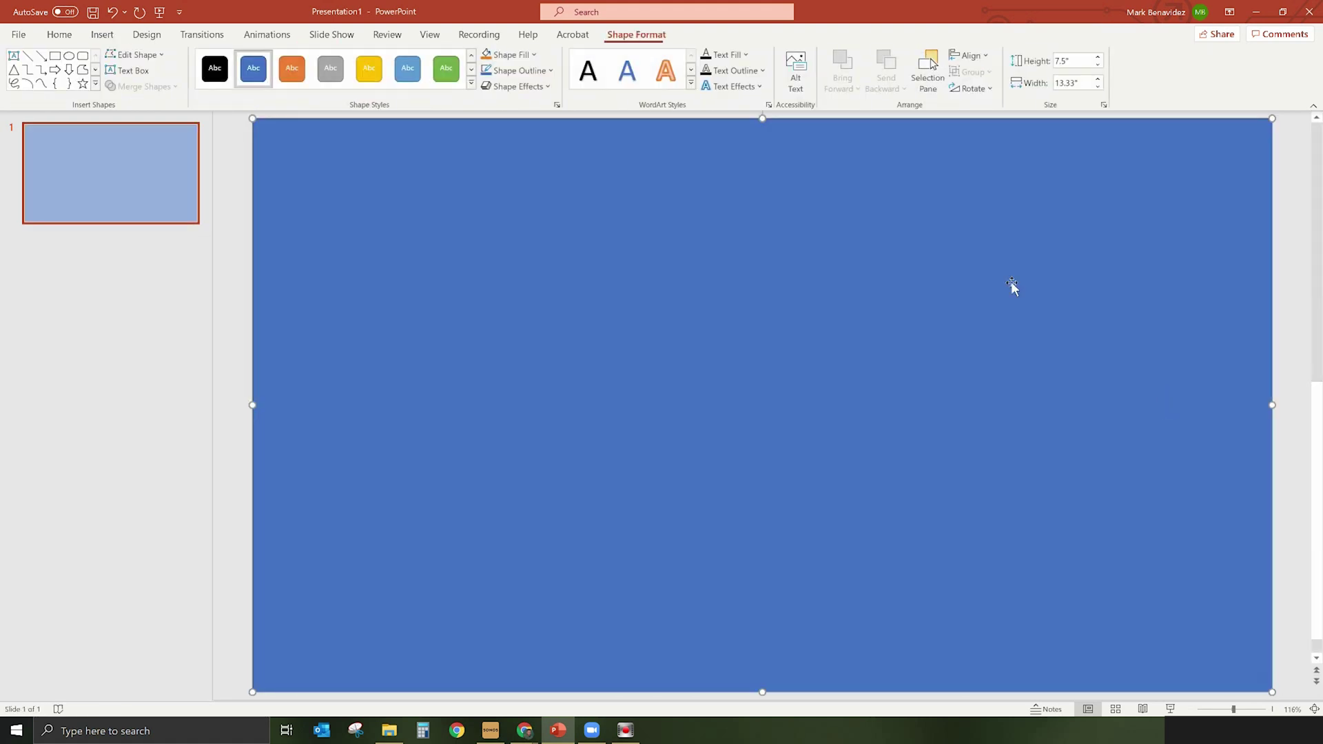
Step: Remove the rectangle's outline and fill it with bright green from the standard palette
left_click(491, 72)
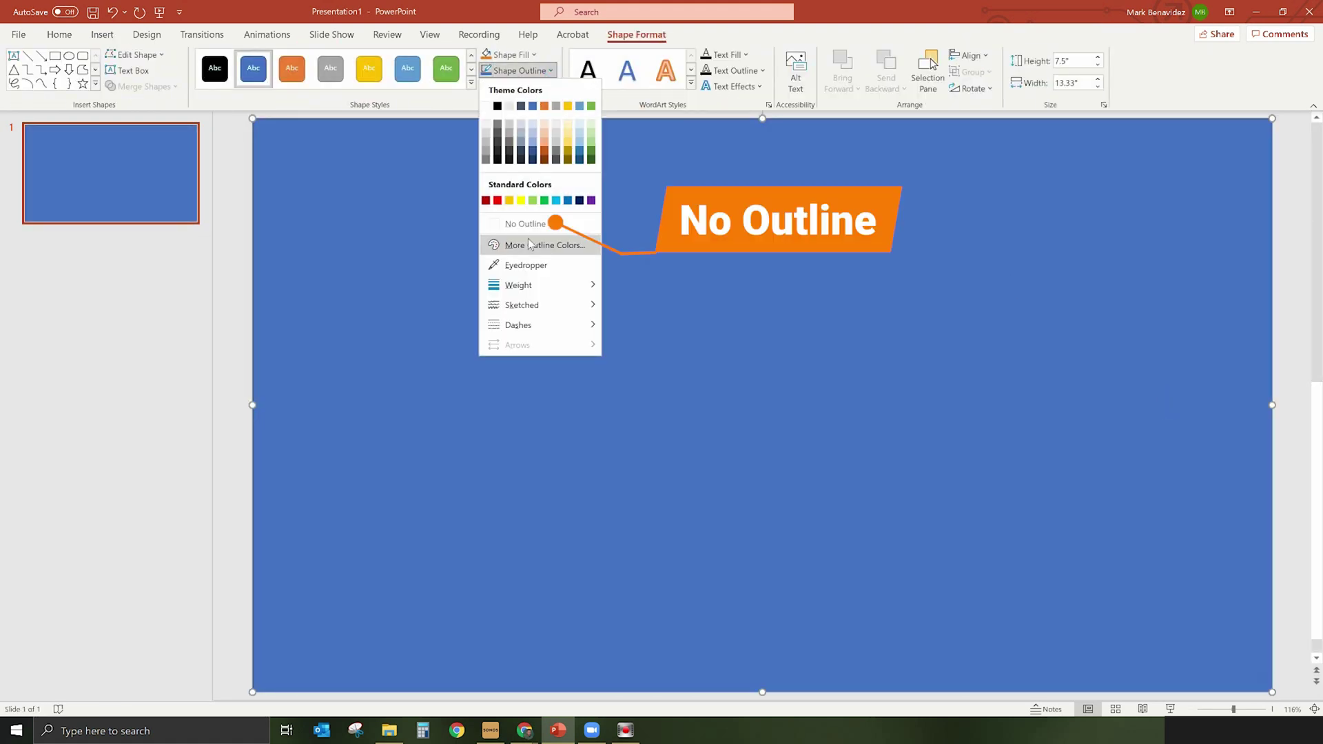
left_click(524, 224)
left_click(508, 55)
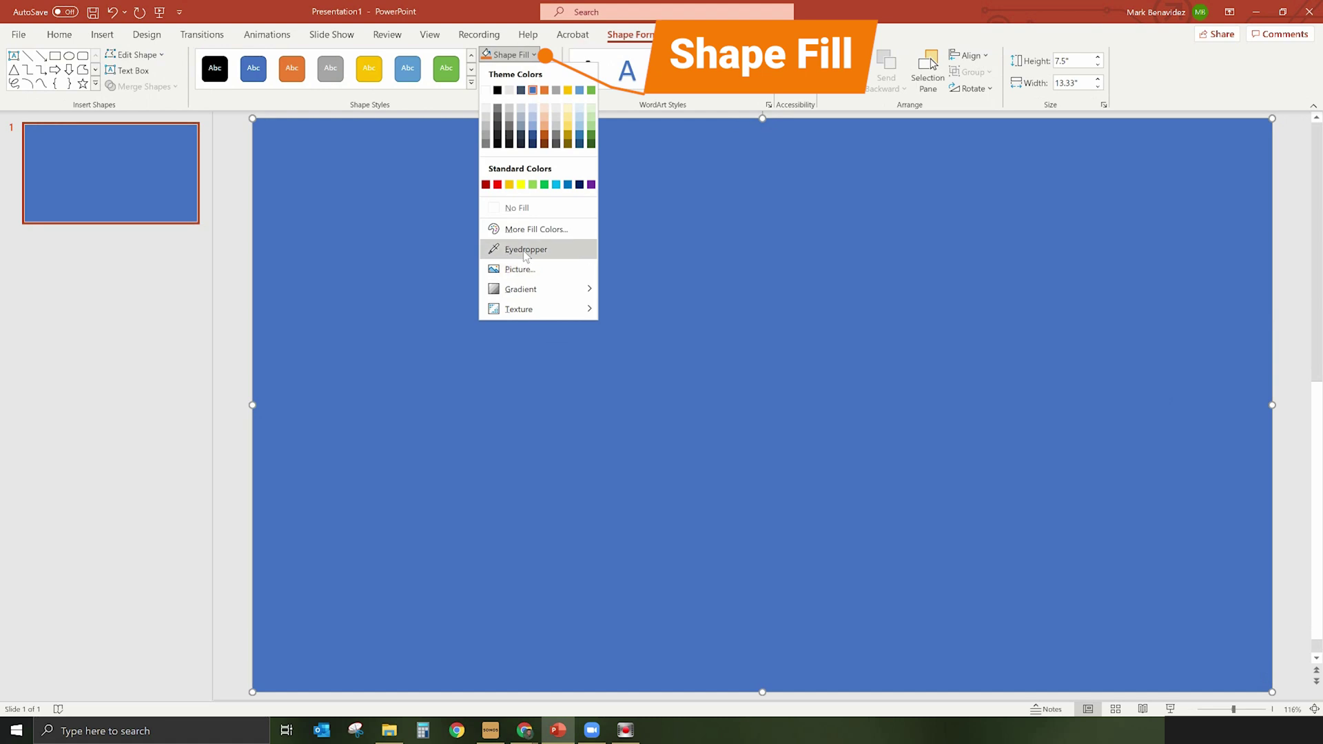
left_click(536, 229)
left_click(593, 257)
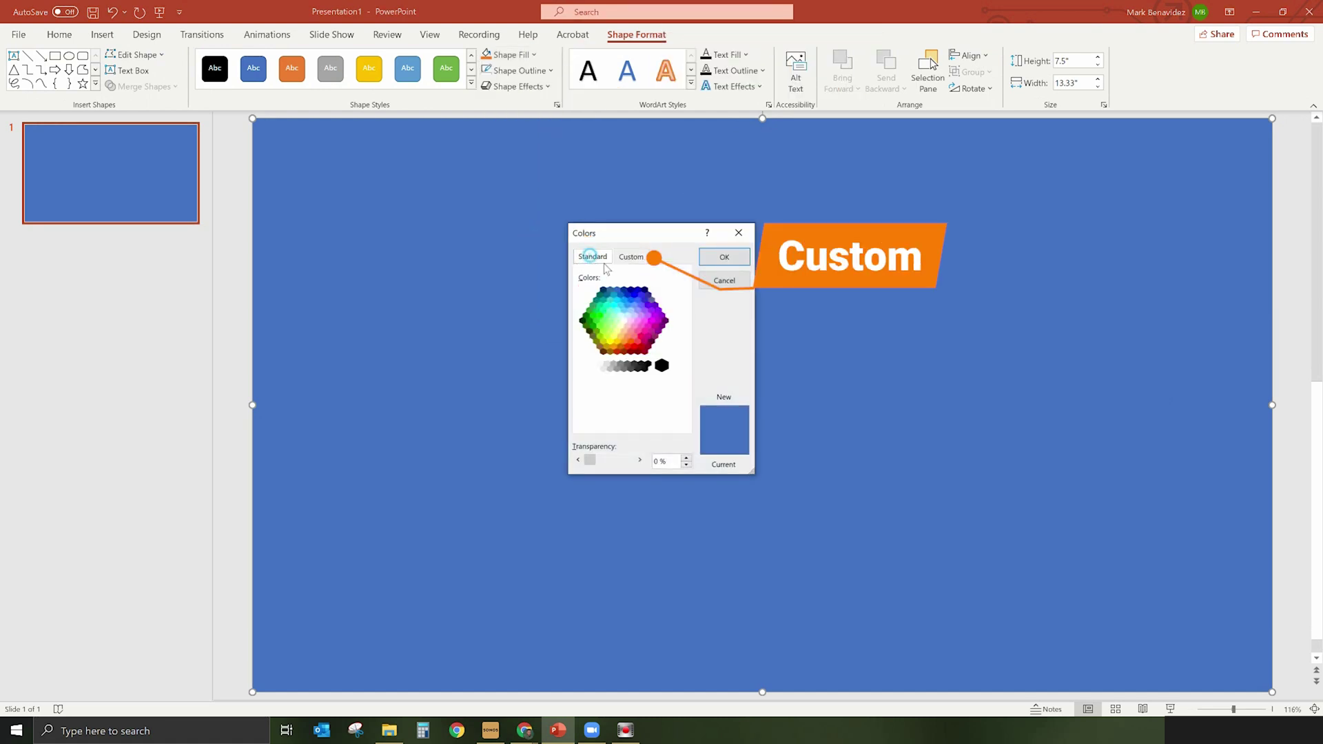
left_click(601, 316)
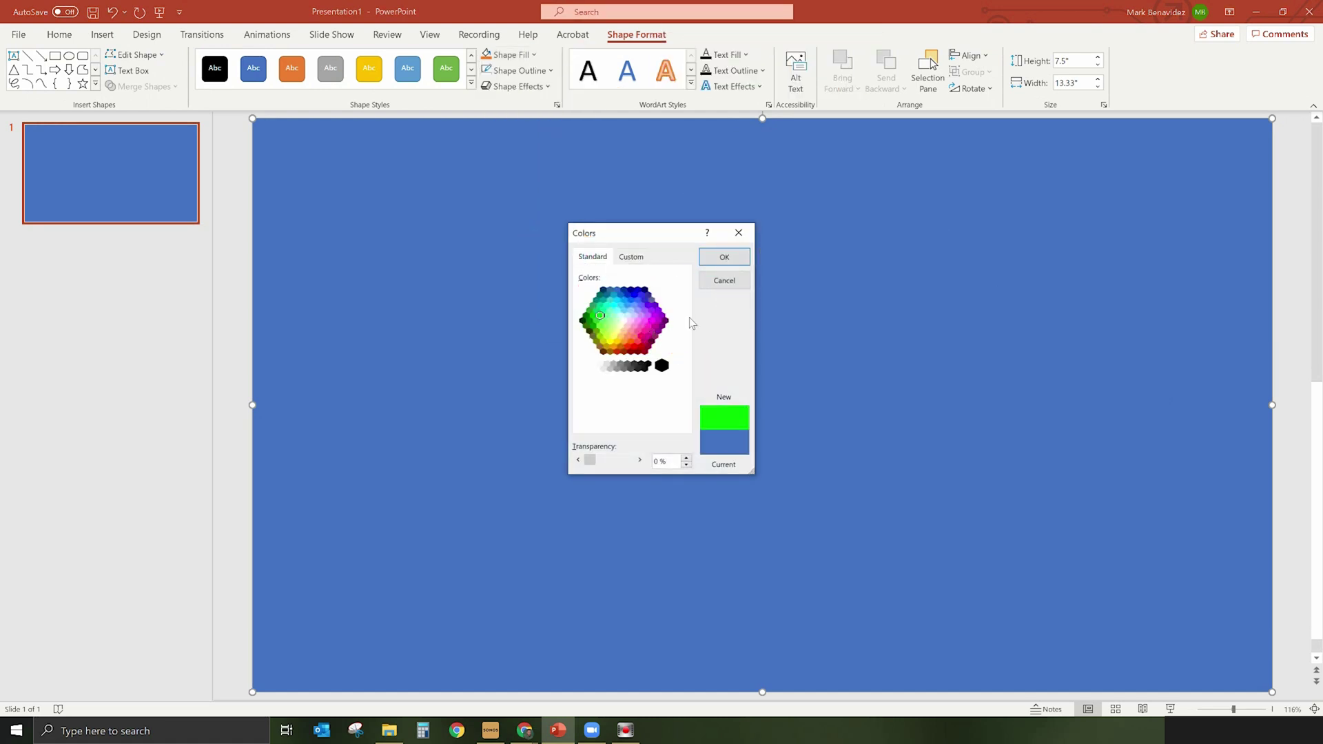
left_click(725, 262)
Step: Save the green rectangle as a picture, clearing the default file name
right_click(704, 270)
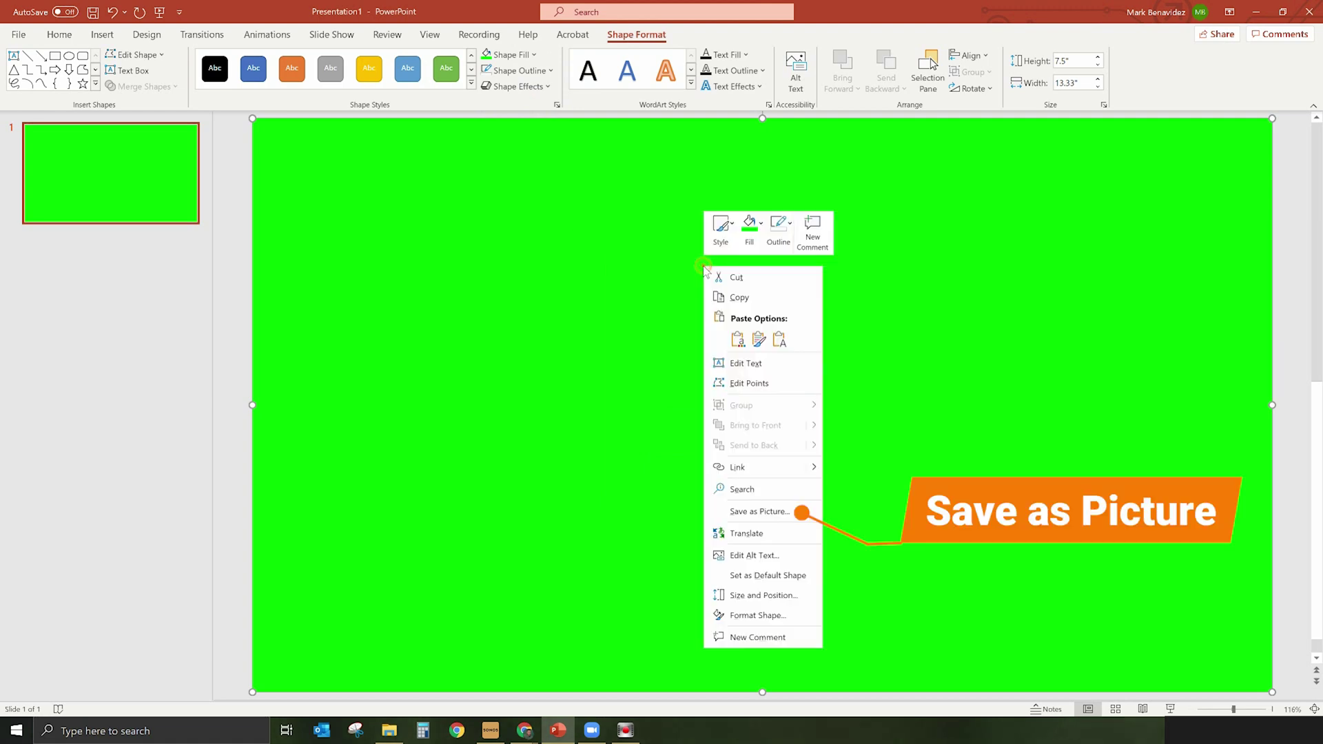
left_click(761, 512)
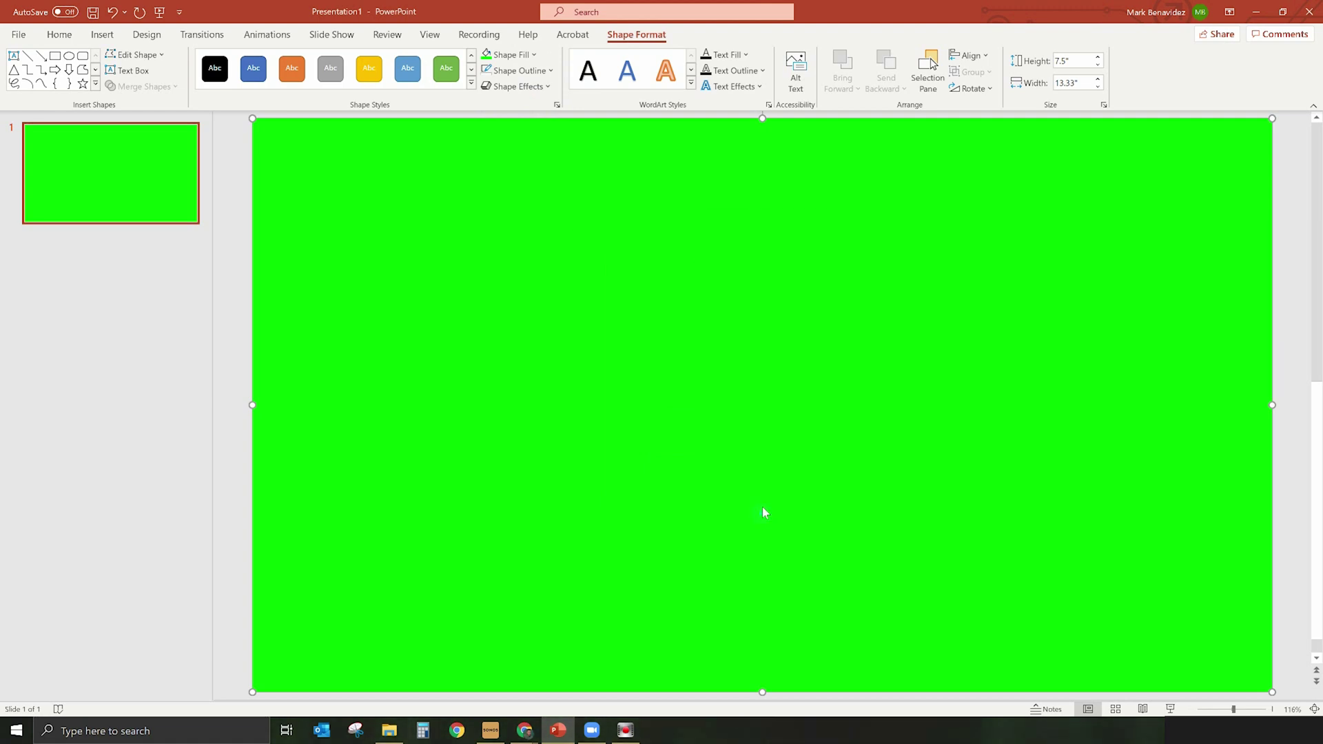
key("BackSpace")
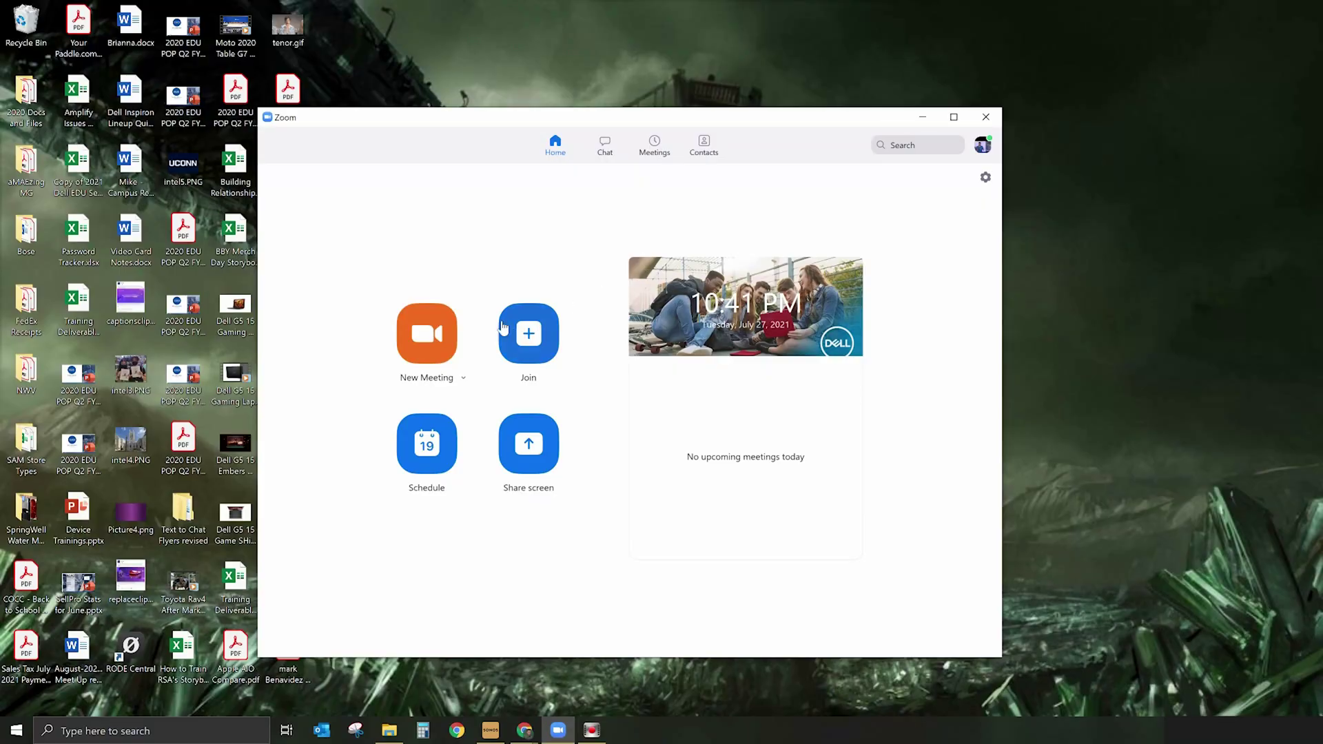
Step: Start a new Zoom meeting, join with computer audio, and turn on the webcam
left_click(428, 353)
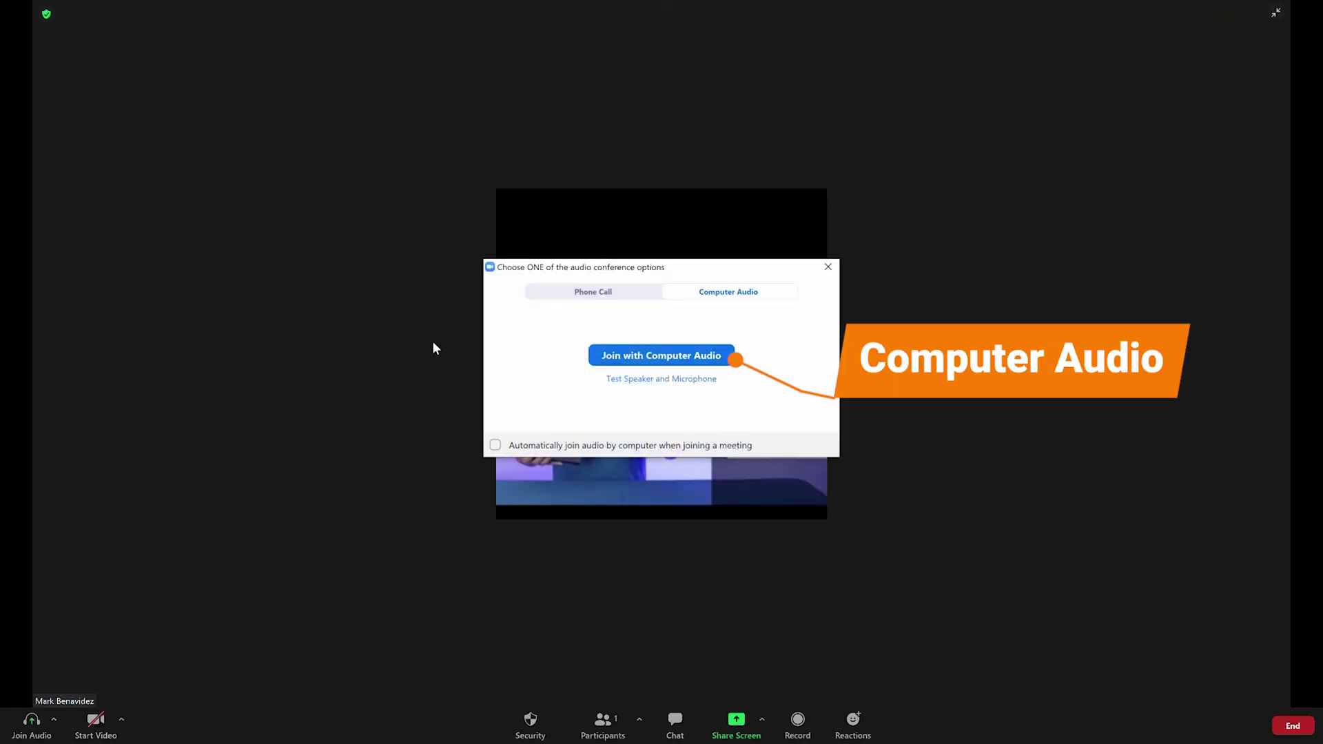
left_click(651, 358)
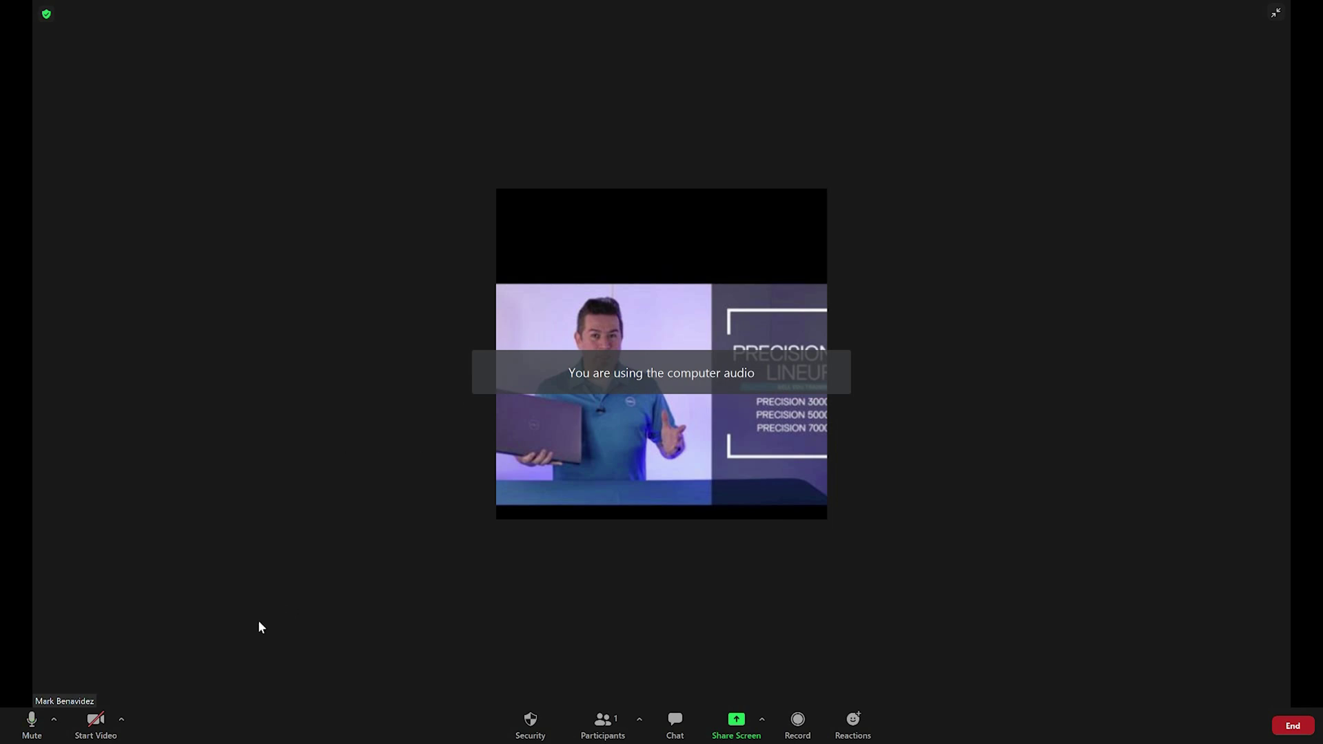
left_click(121, 723)
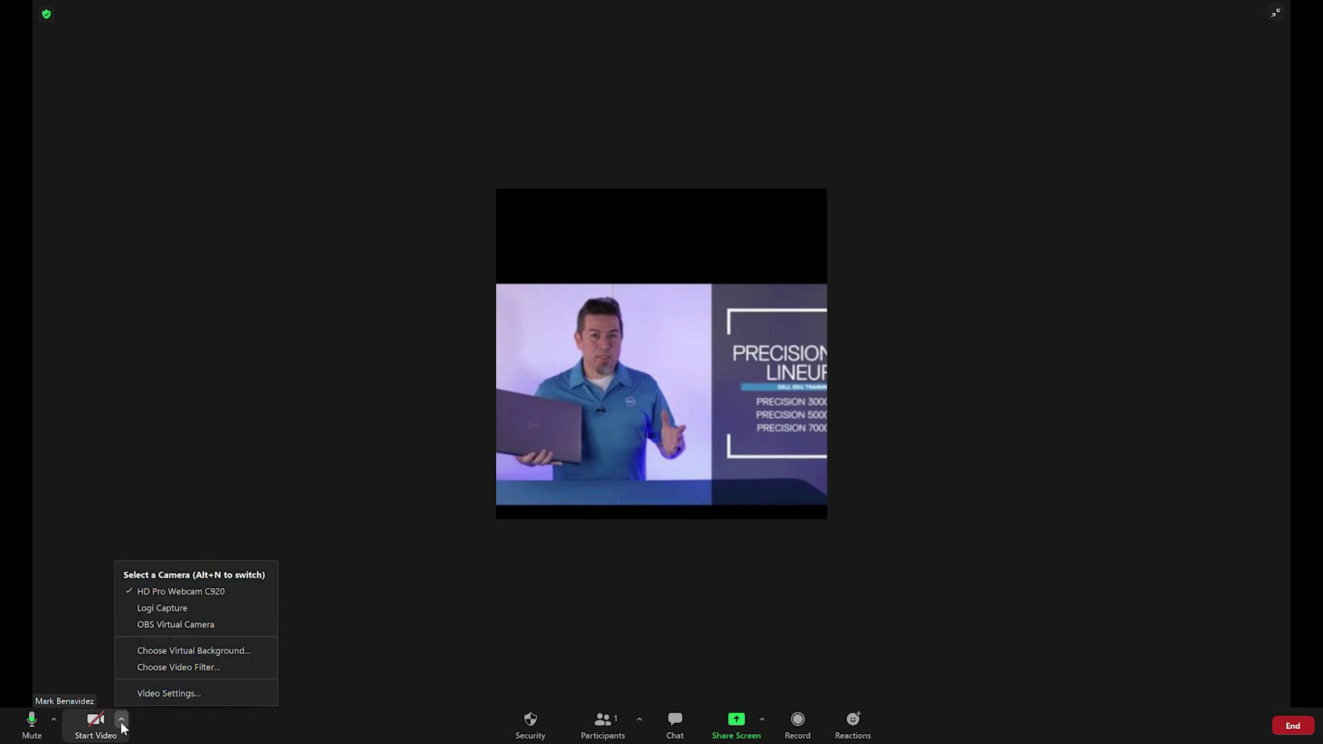
left_click(95, 723)
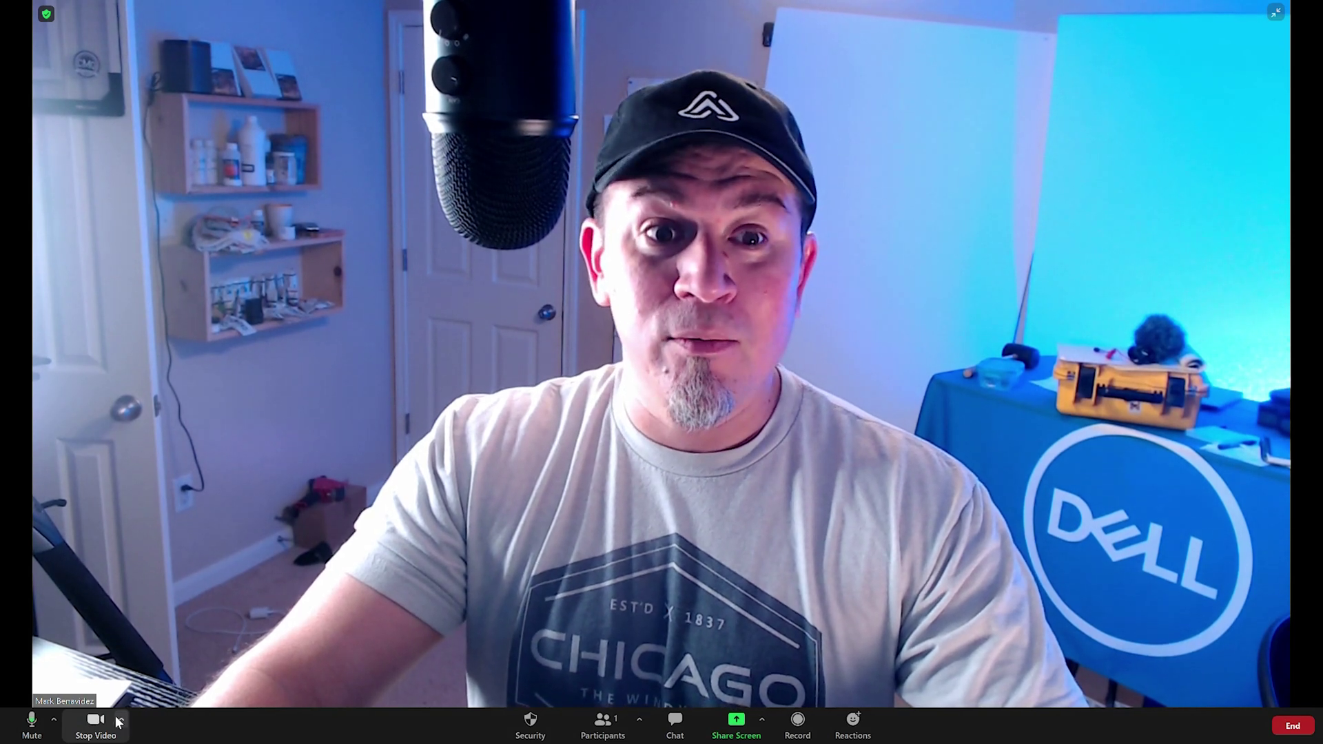
Step: Add the saved bright green picture as a custom Zoom virtual background image
left_click(119, 722)
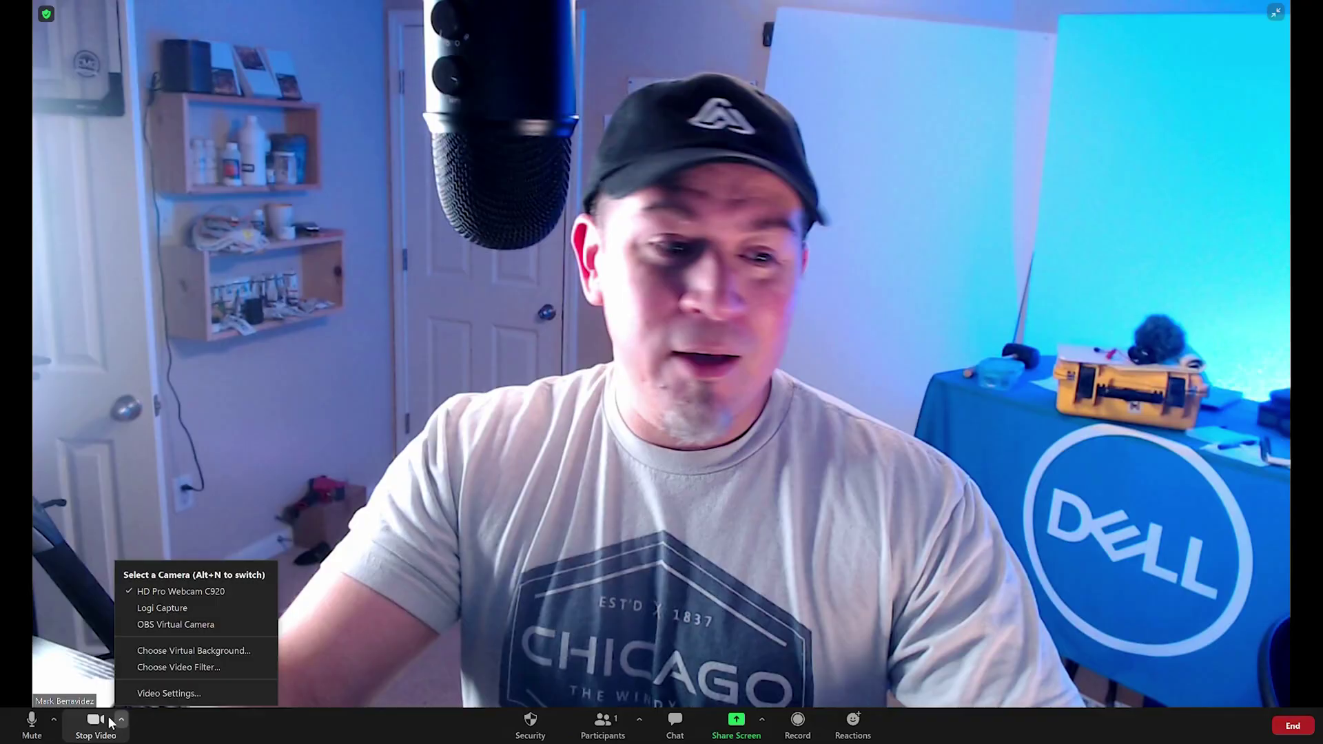
left_click(193, 651)
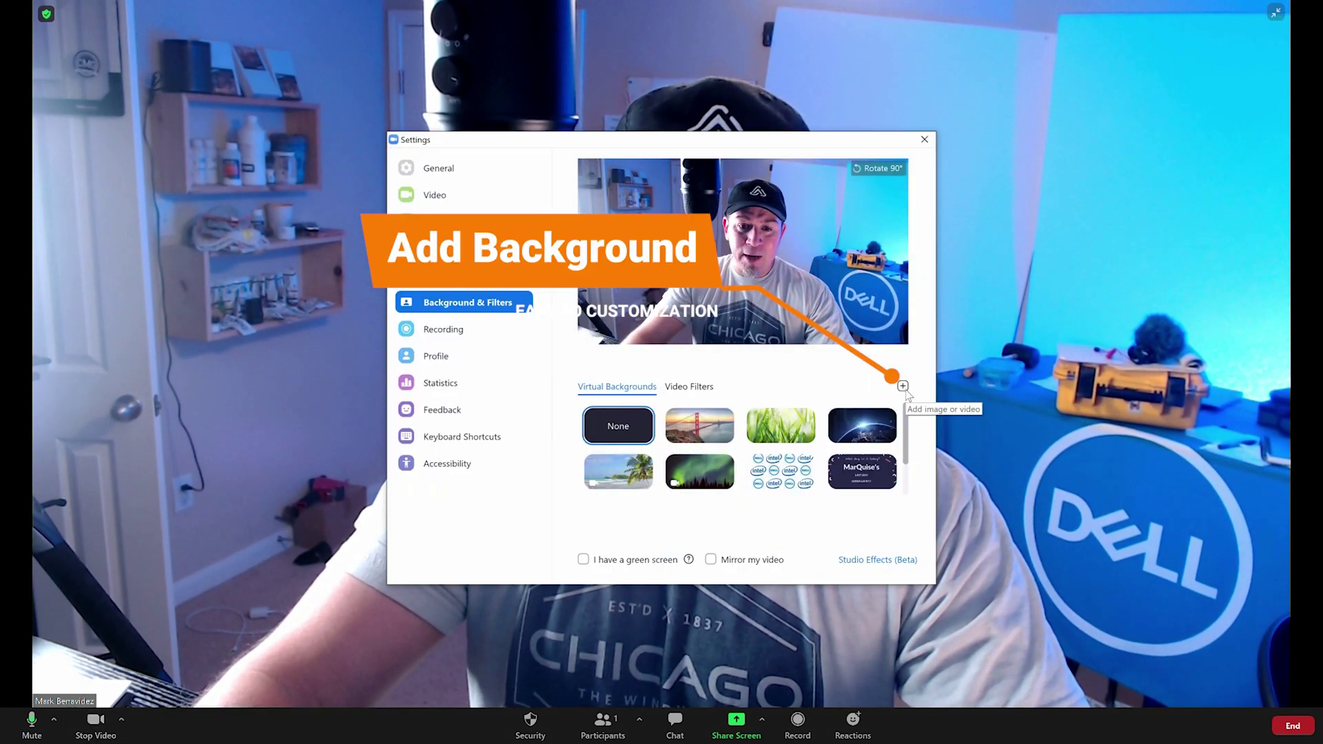
left_click(904, 387)
left_click(943, 419)
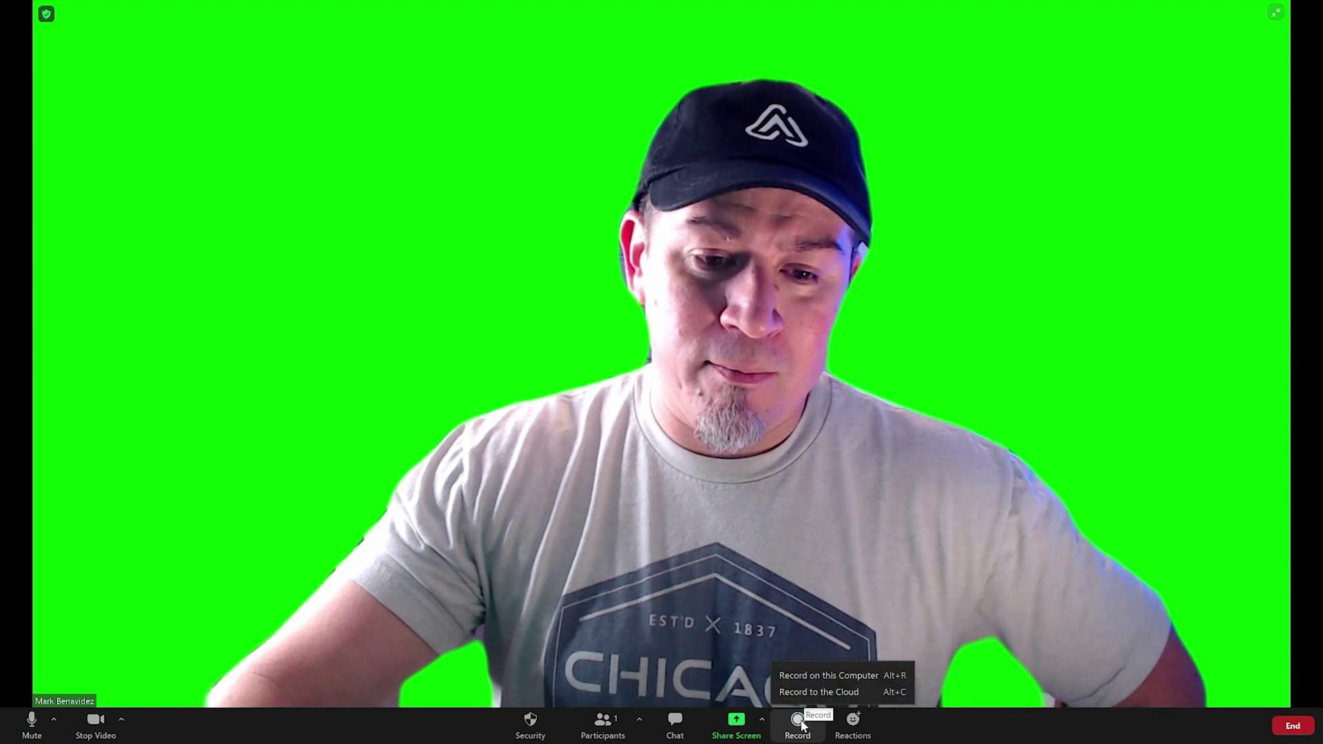
Step: Record the meeting to this computer for about 20 seconds, then stop recording
left_click(827, 678)
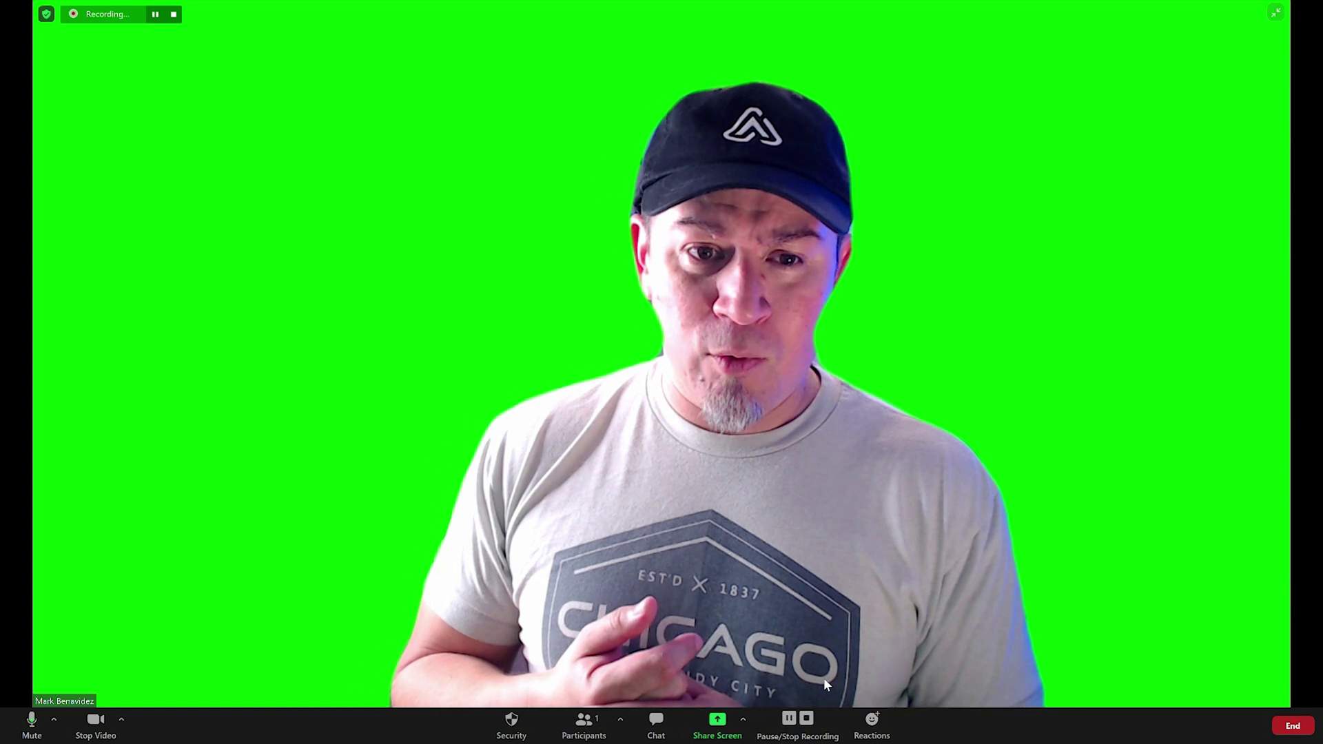
left_click(807, 719)
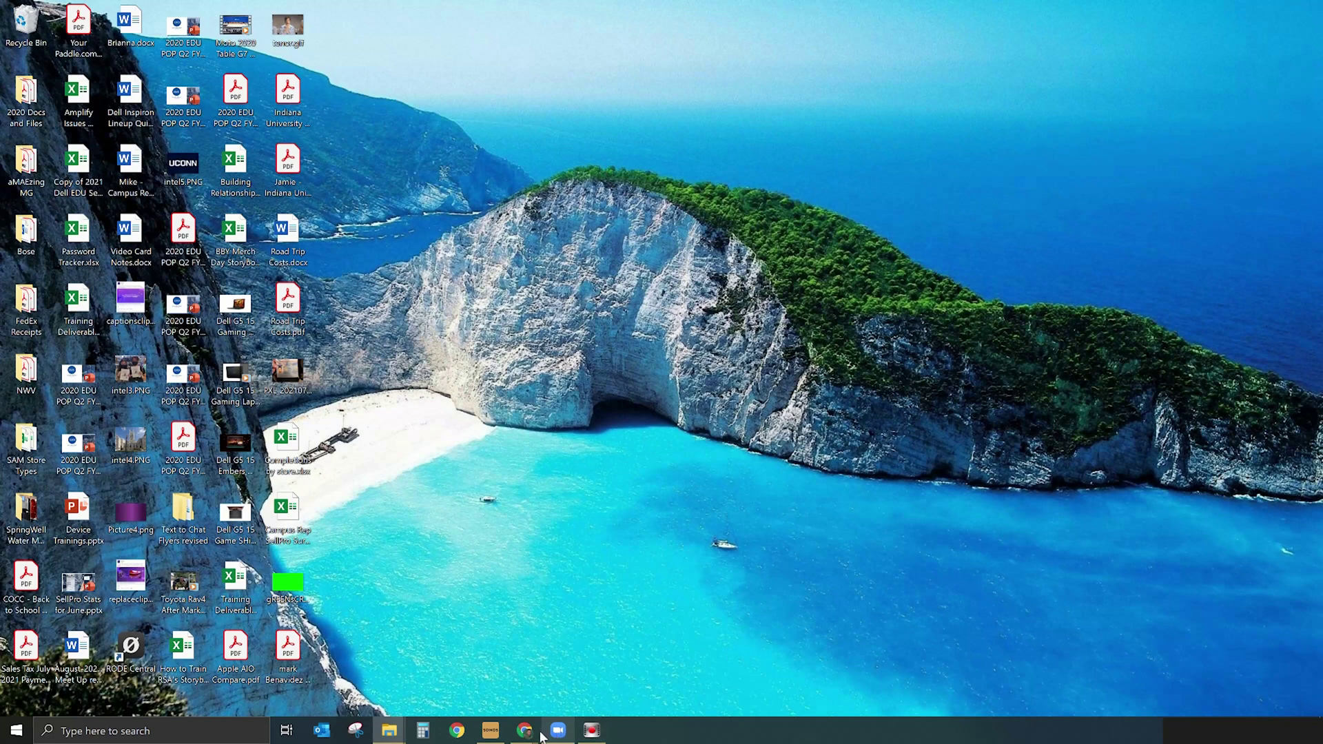
Step: Bring the Clipchamp browser window forward and create a new video project
mouse_move(542, 737)
left_click(600, 658)
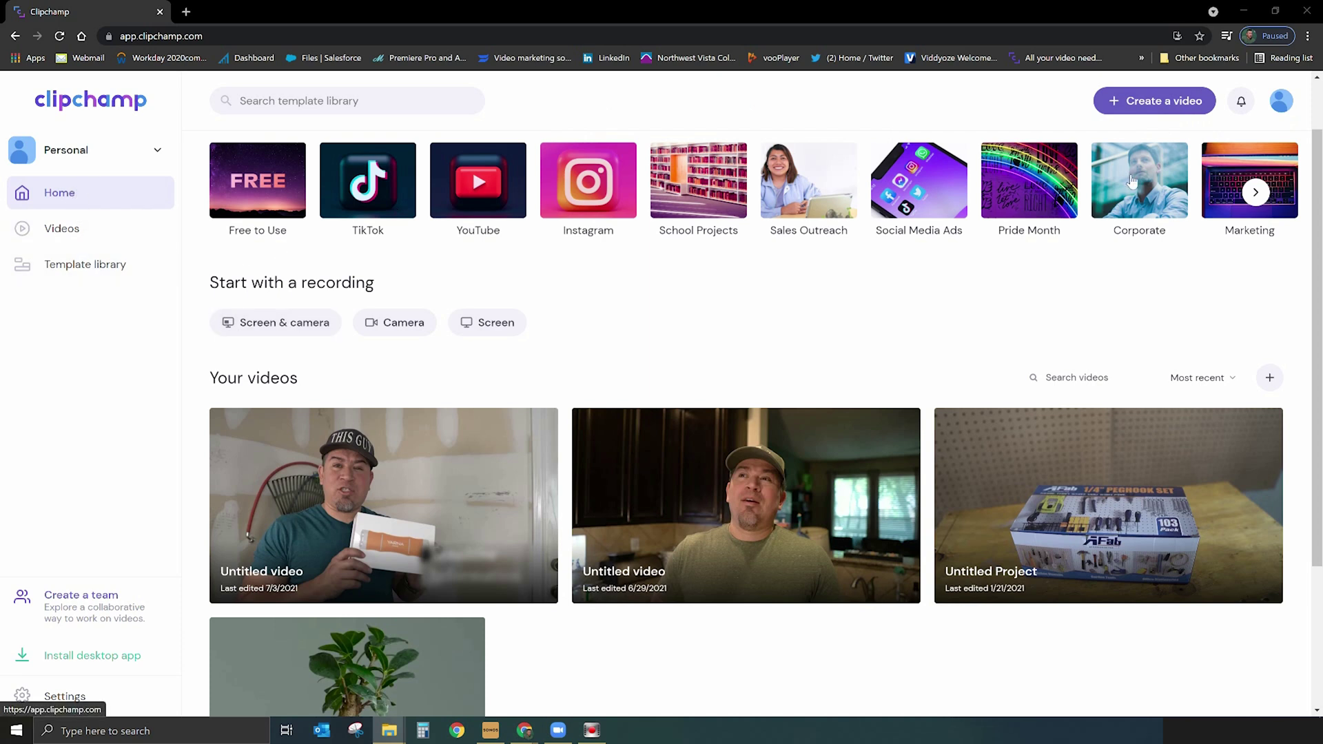
left_click(1142, 102)
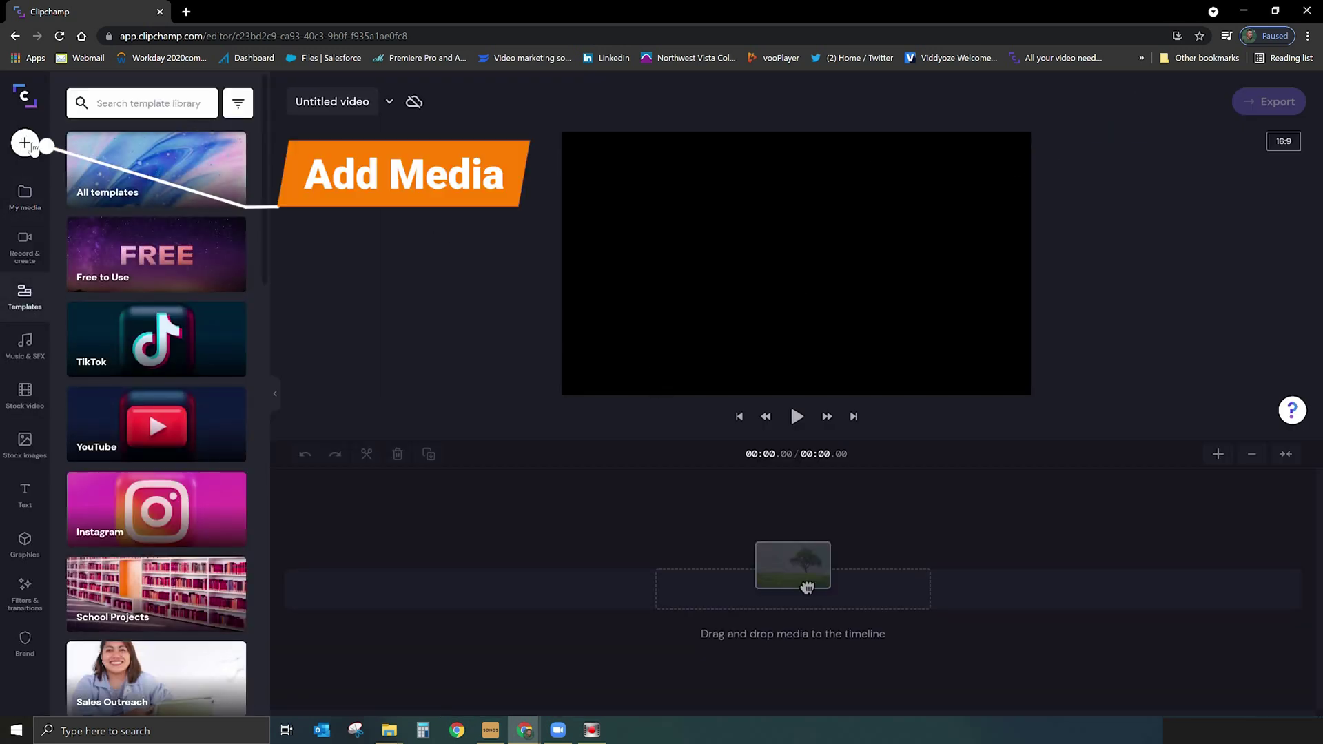
Step: Import zoom_0.mp4 from File Explorer into Clipchamp's media
left_click(24, 144)
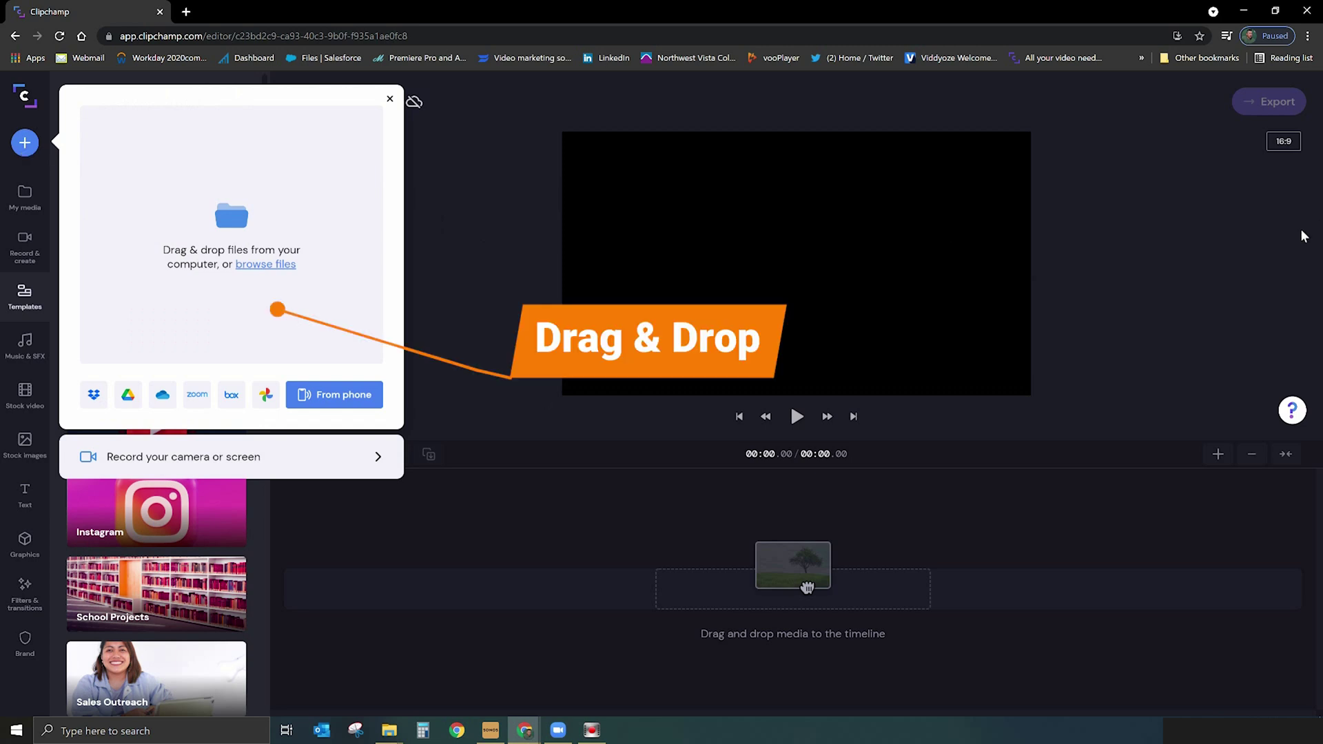
key("alt+Tab")
left_click_drag(756, 211, 287, 265)
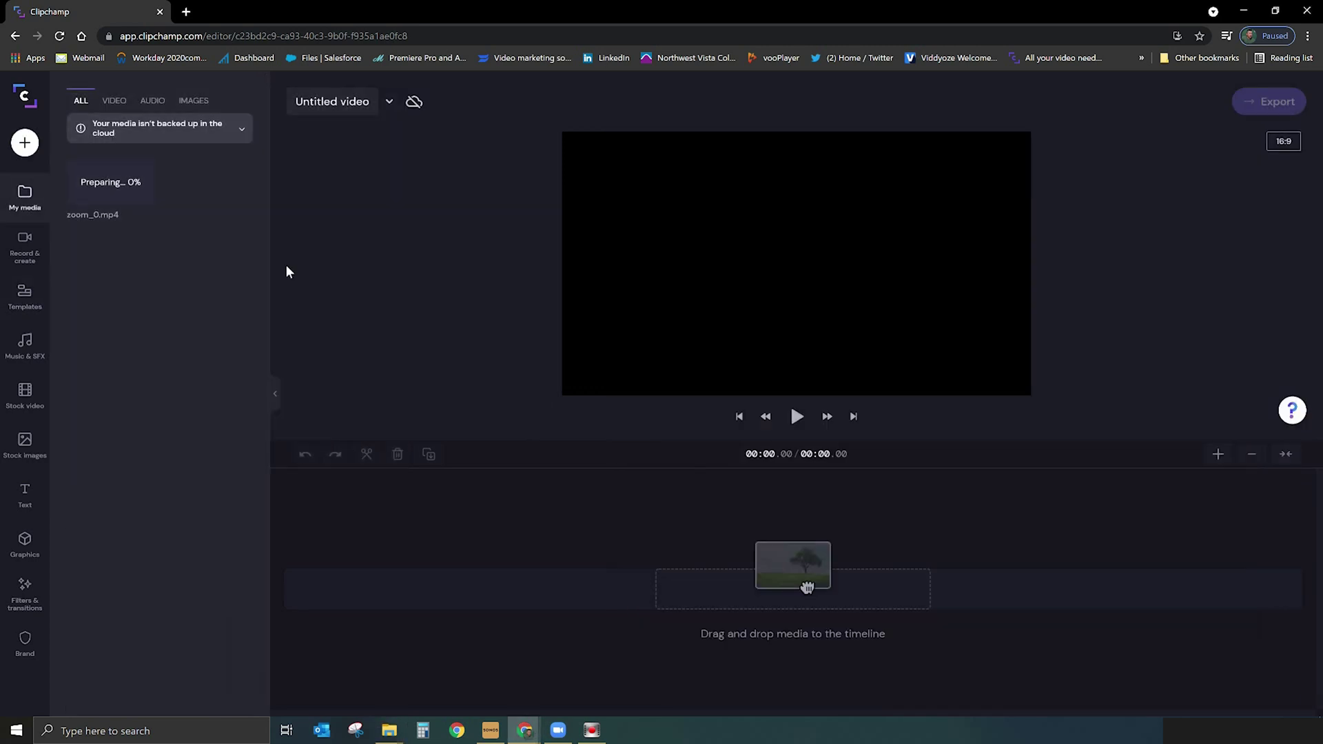
Step: Import the laptop footage XPS 15.wmv and place it on the timeline
mouse_move(108, 184)
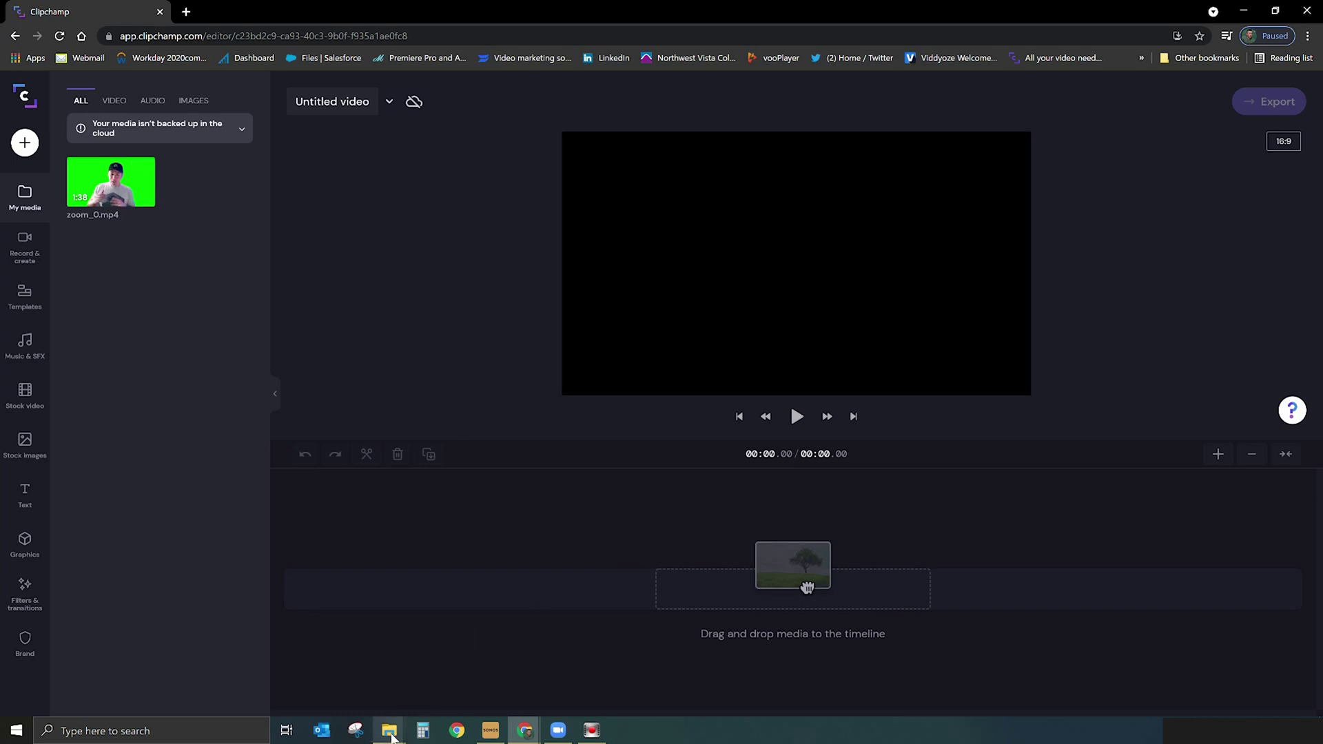
left_click(368, 696)
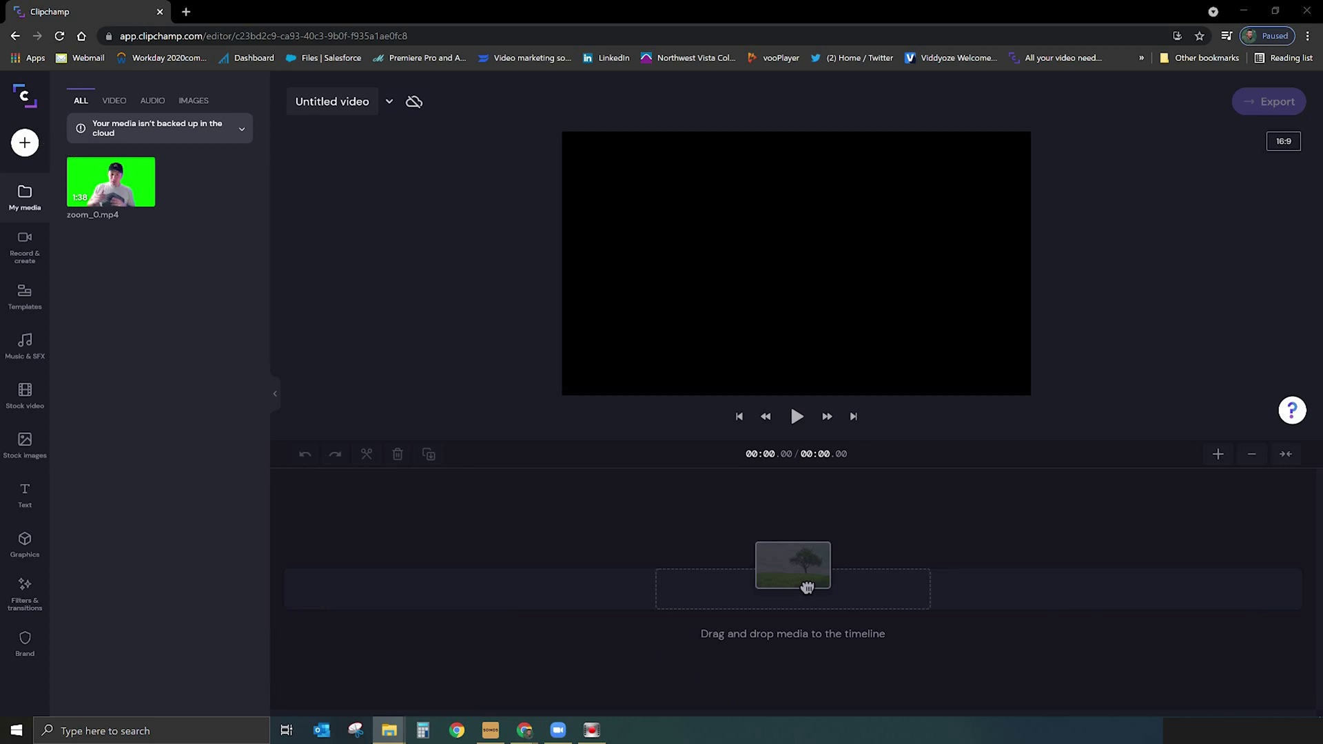
left_click_drag(497, 582, 264, 261)
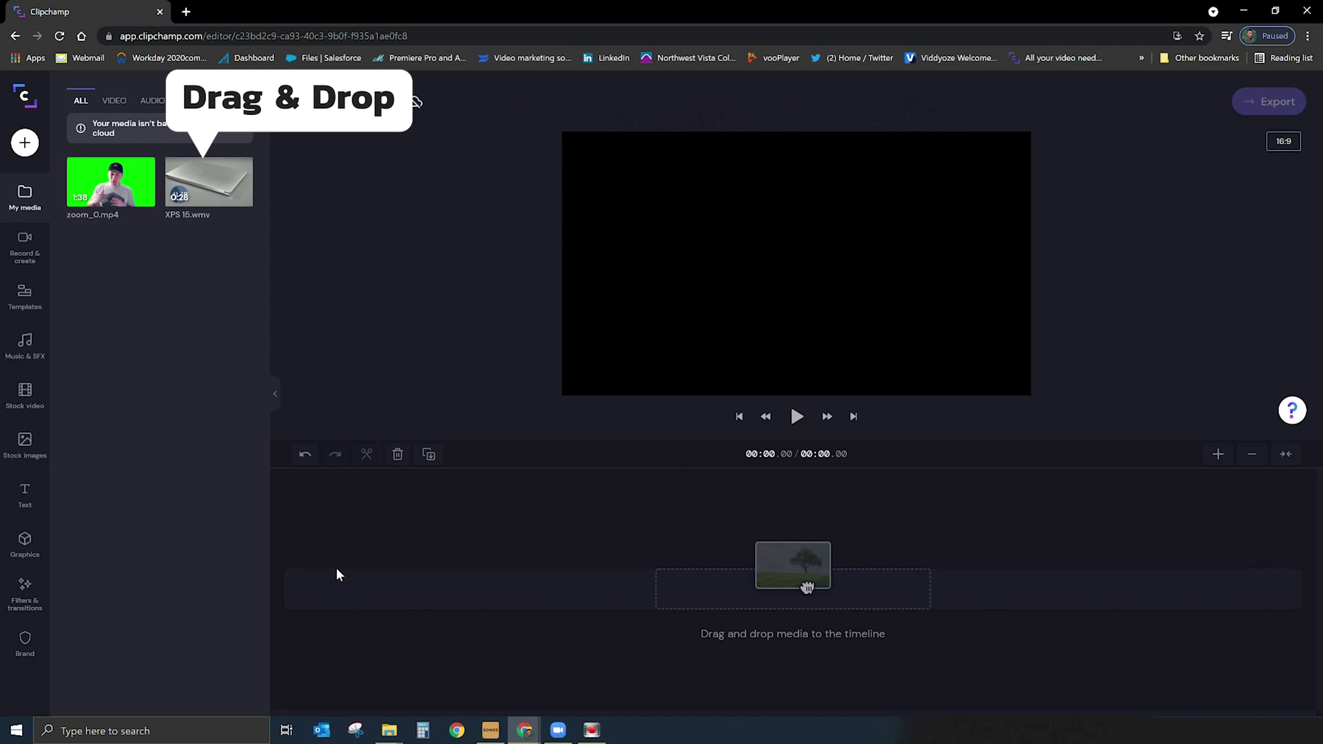
left_click_drag(183, 184, 332, 606)
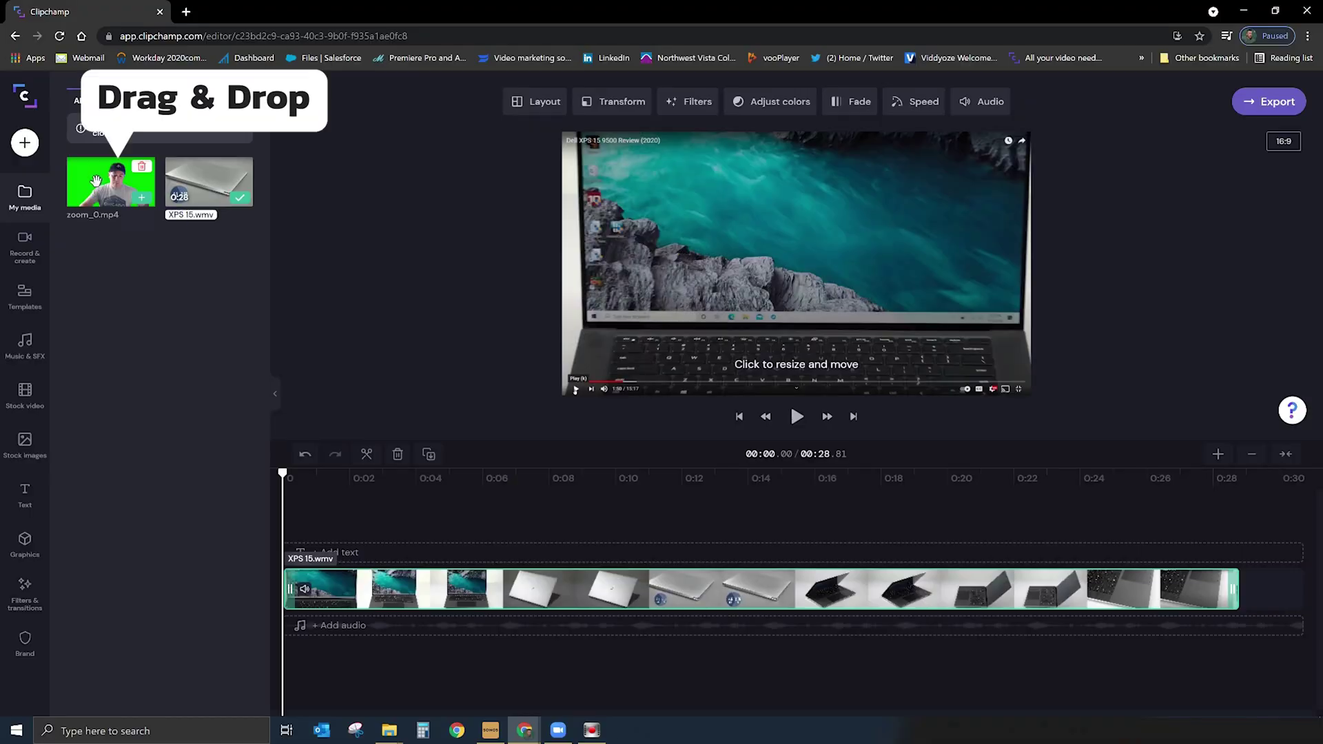
Step: Drag zoom_0.mp4 onto a timeline track above the XPS 15.wmv clip
left_click_drag(110, 183, 306, 564)
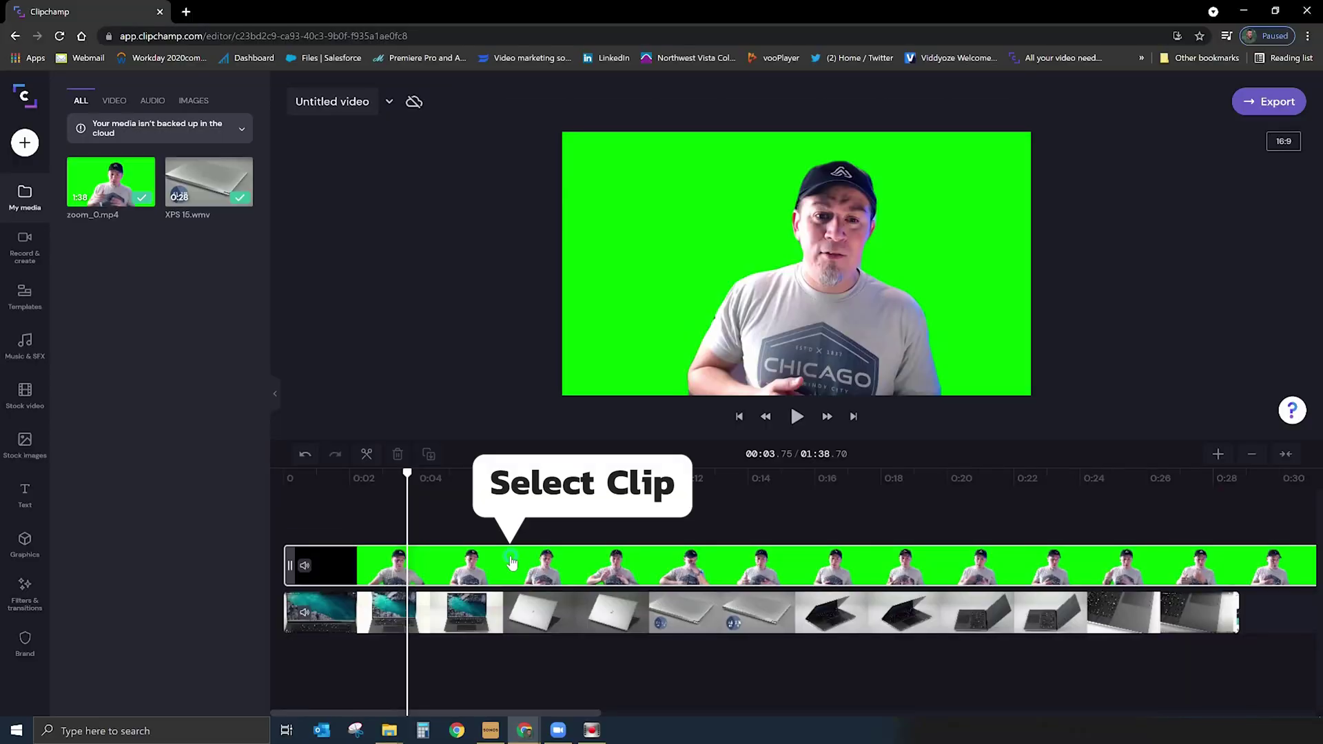
Step: Apply the Green Screen filter to zoom_0.mp4 and play the preview to check the key
left_click(512, 563)
left_click(624, 100)
left_click(623, 100)
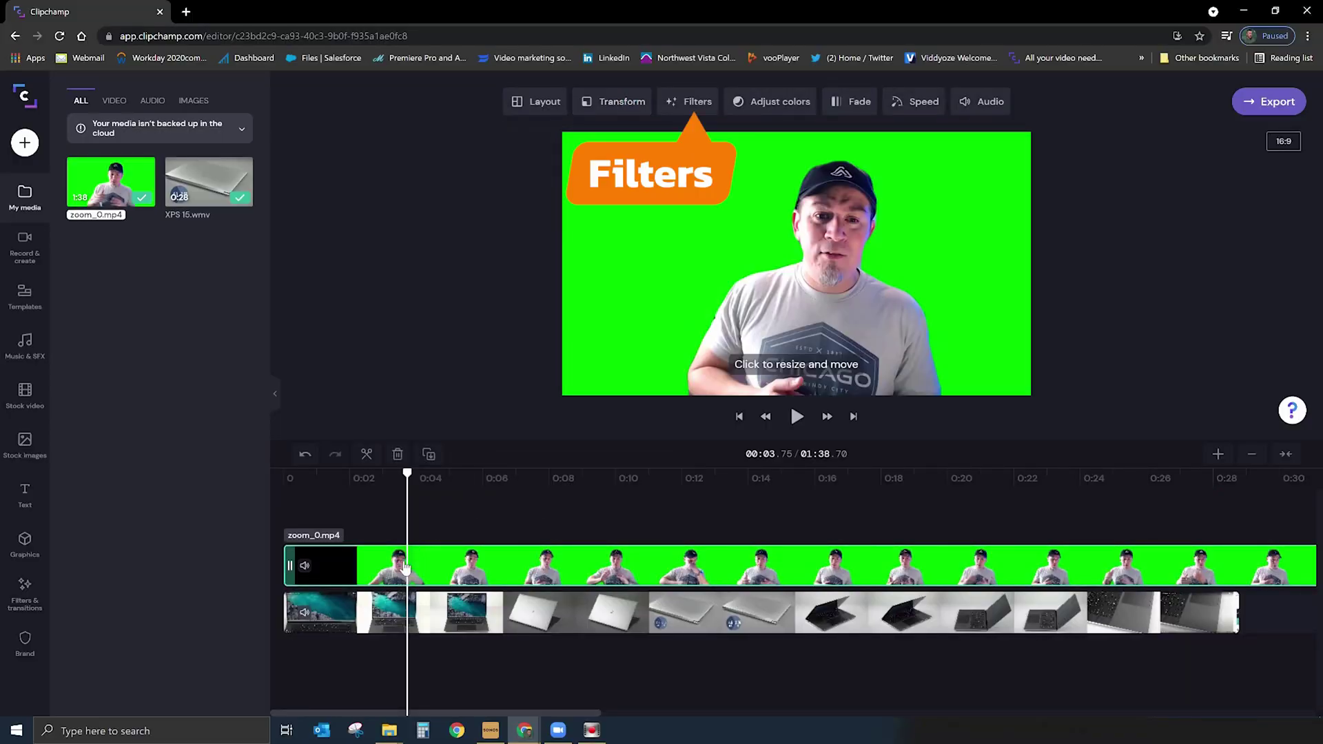
left_click(694, 103)
scroll(773, 289, "down", 5)
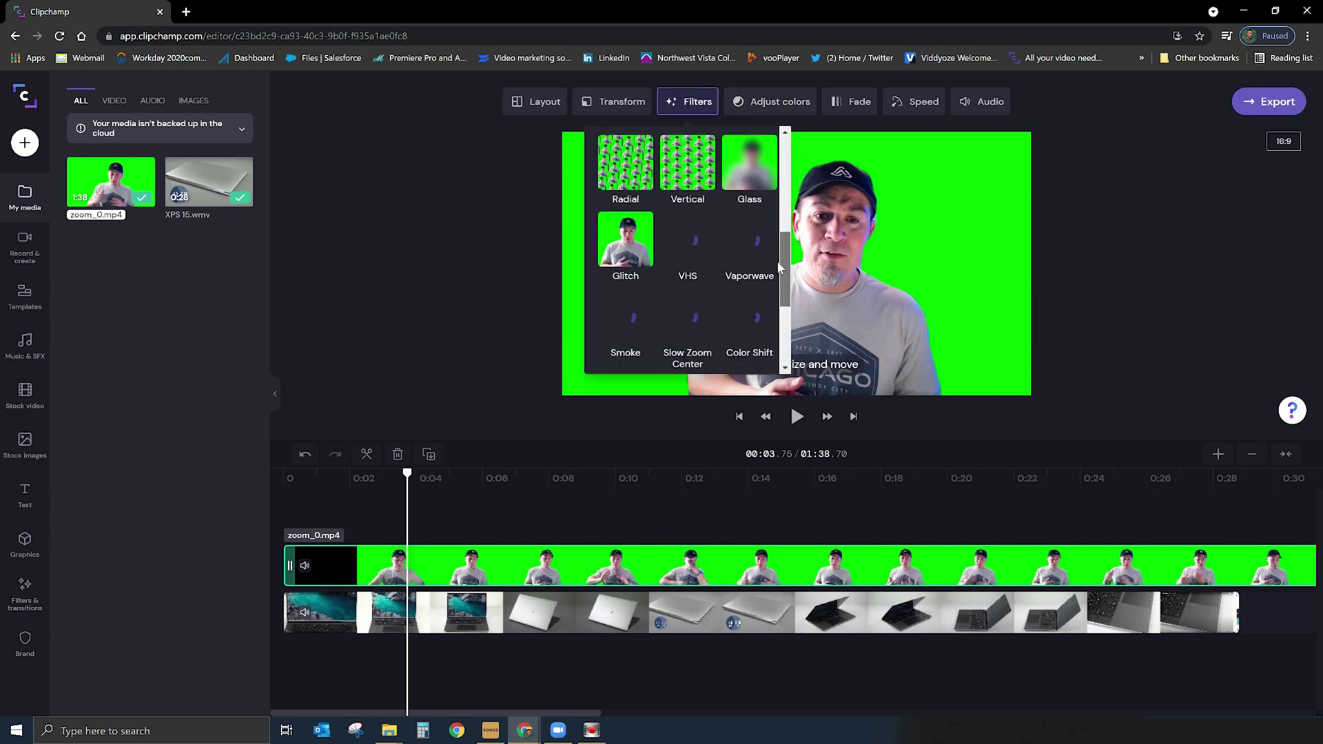
left_click(688, 305)
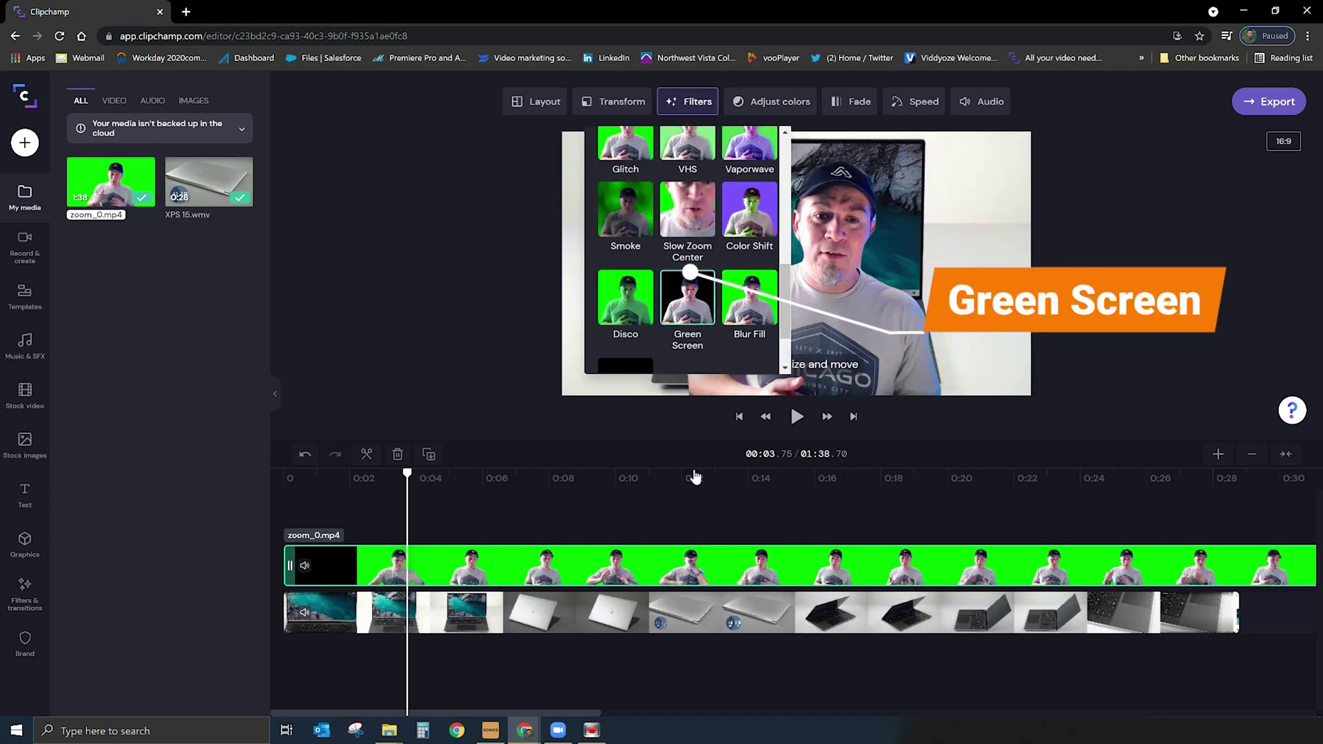
left_click(1113, 347)
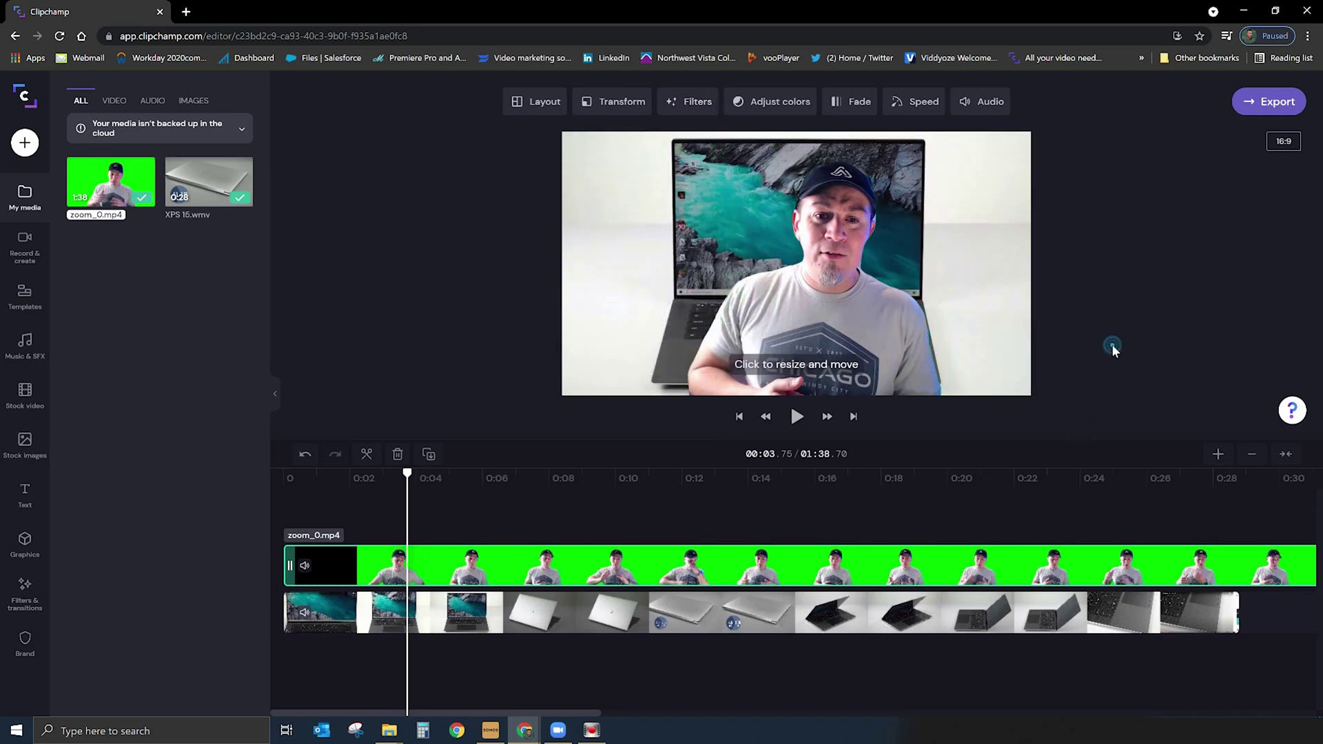
left_click(797, 416)
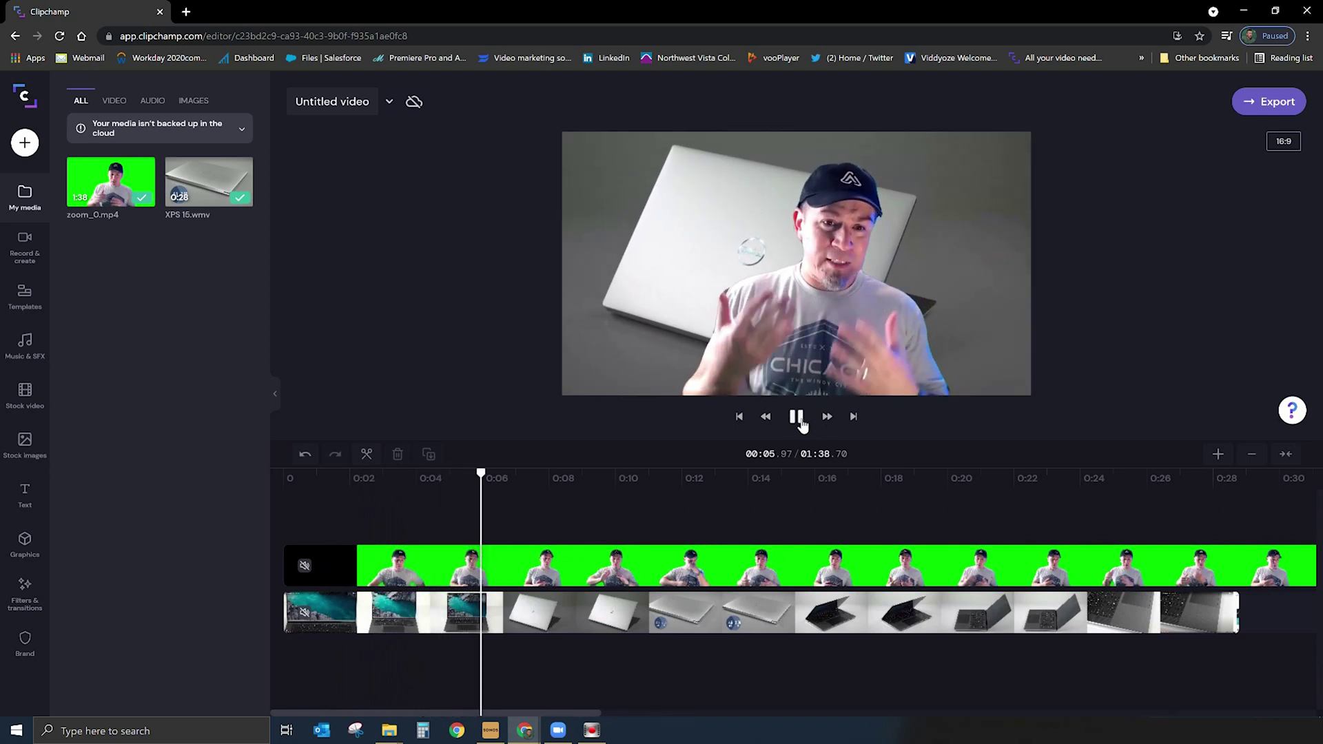
Step: Give the presenter clip the Picture in picture layout at maximum size
left_click(798, 417)
left_click(324, 565)
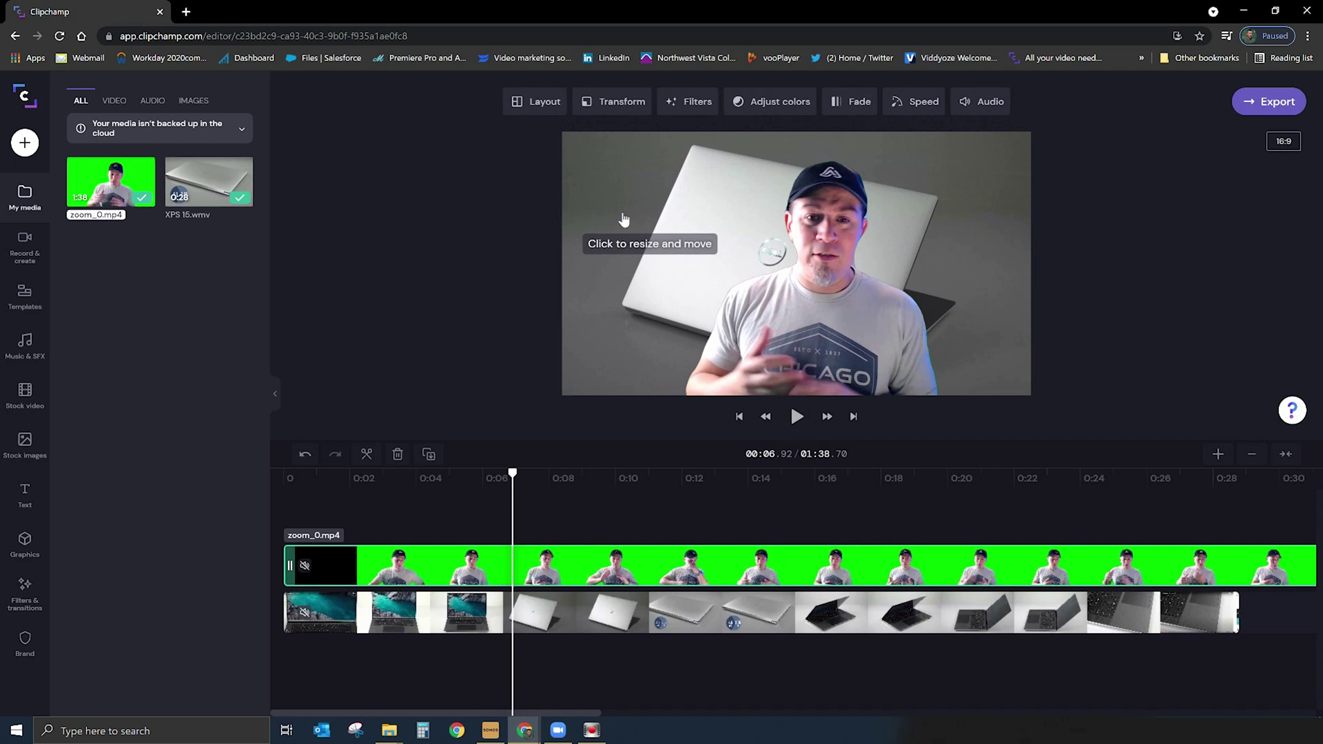
left_click(548, 108)
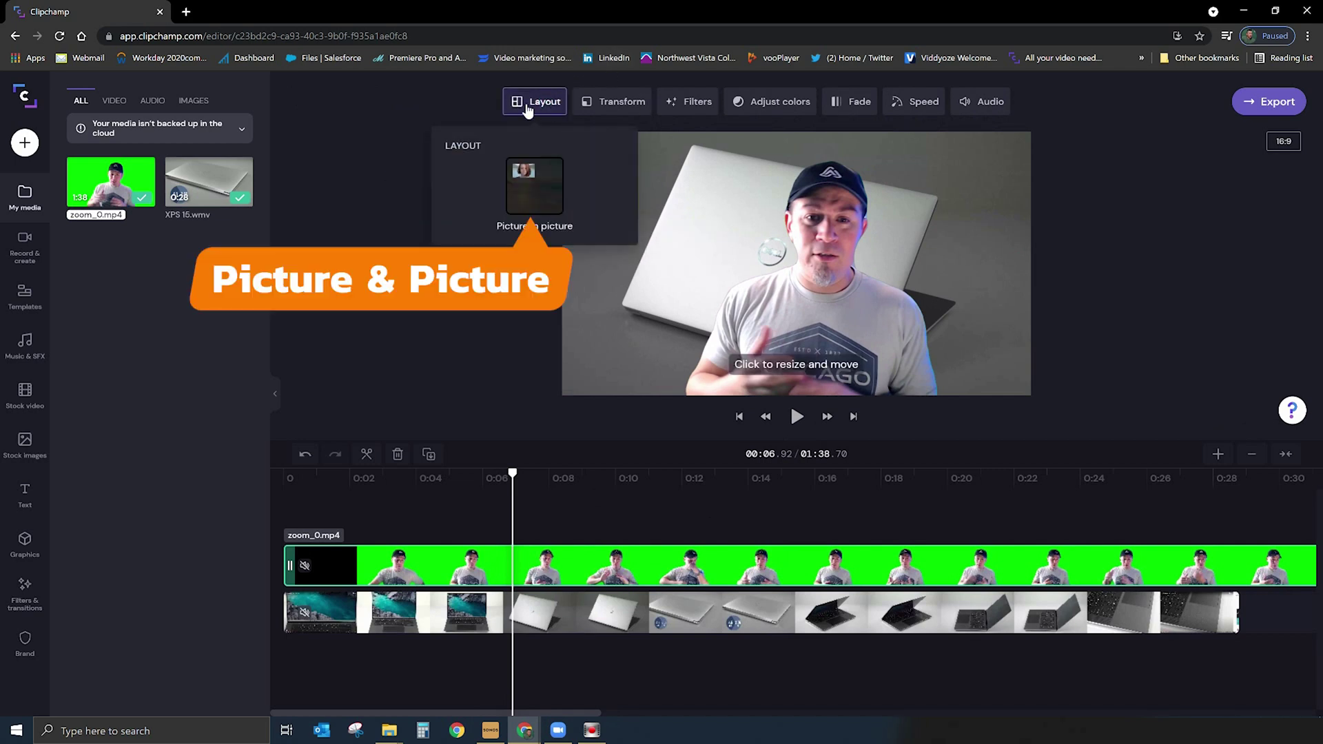
left_click(534, 186)
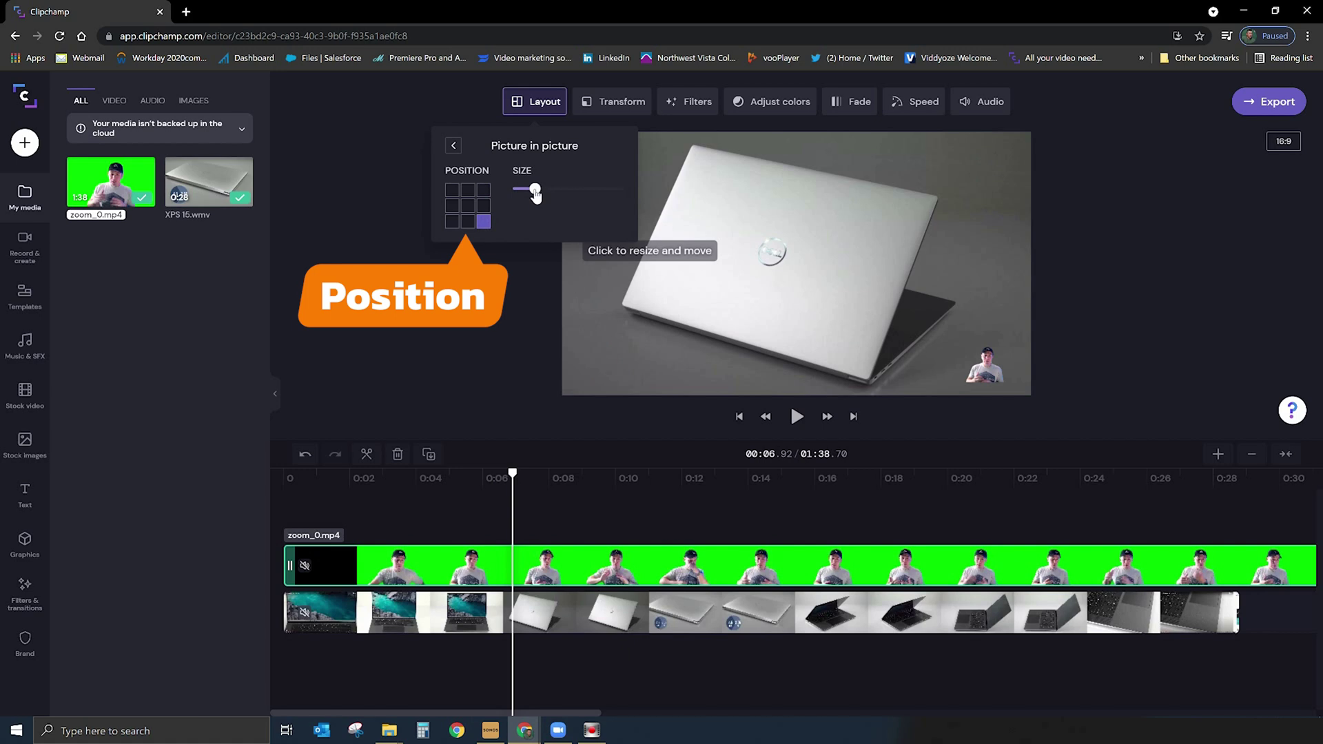
left_click_drag(546, 196, 703, 209)
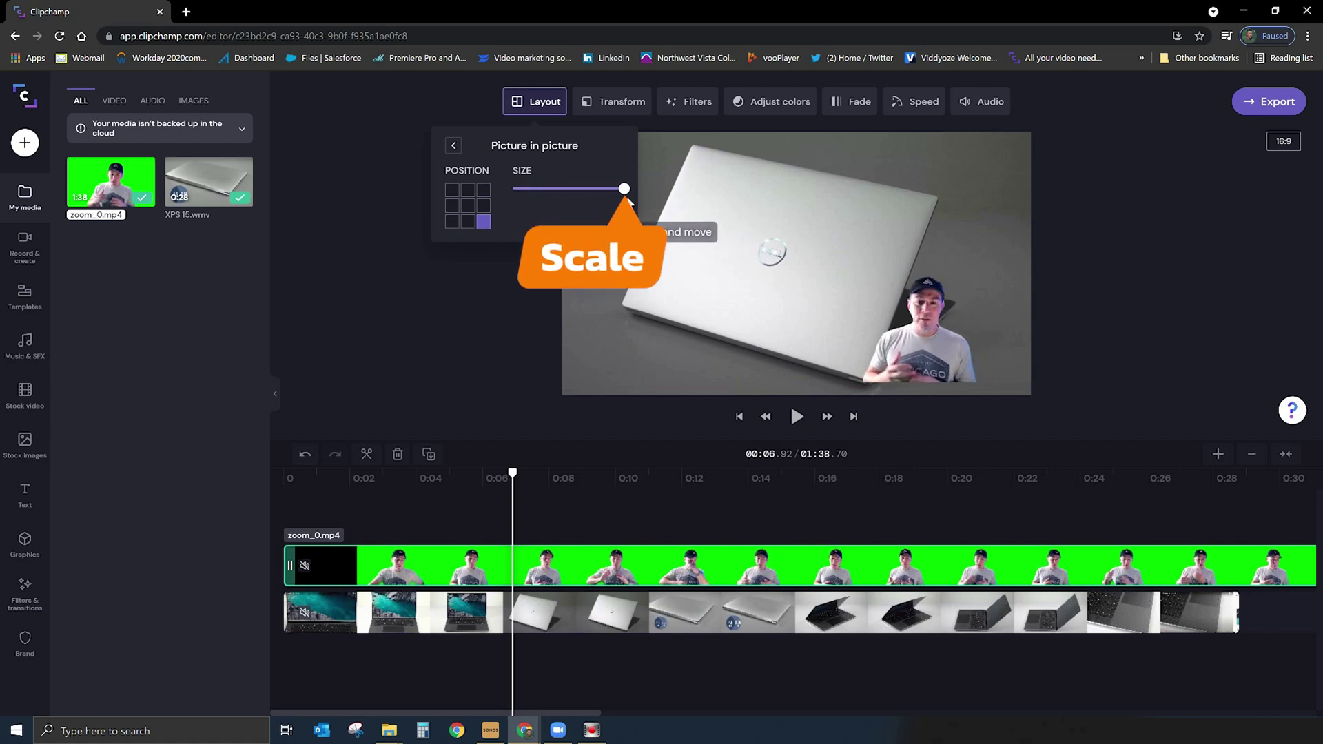
Step: Enlarge the inset, move it into the lower-right corner, and play the preview
left_click(889, 348)
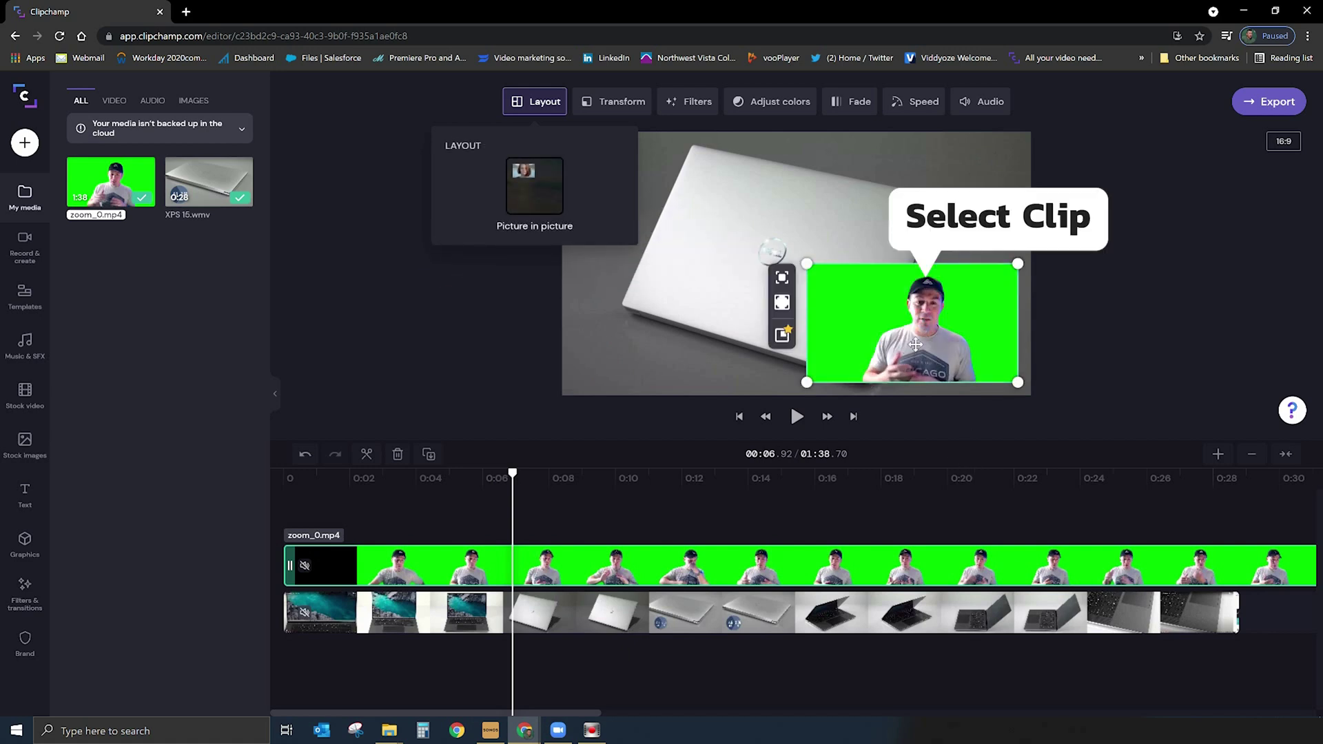
left_click_drag(924, 343, 876, 317)
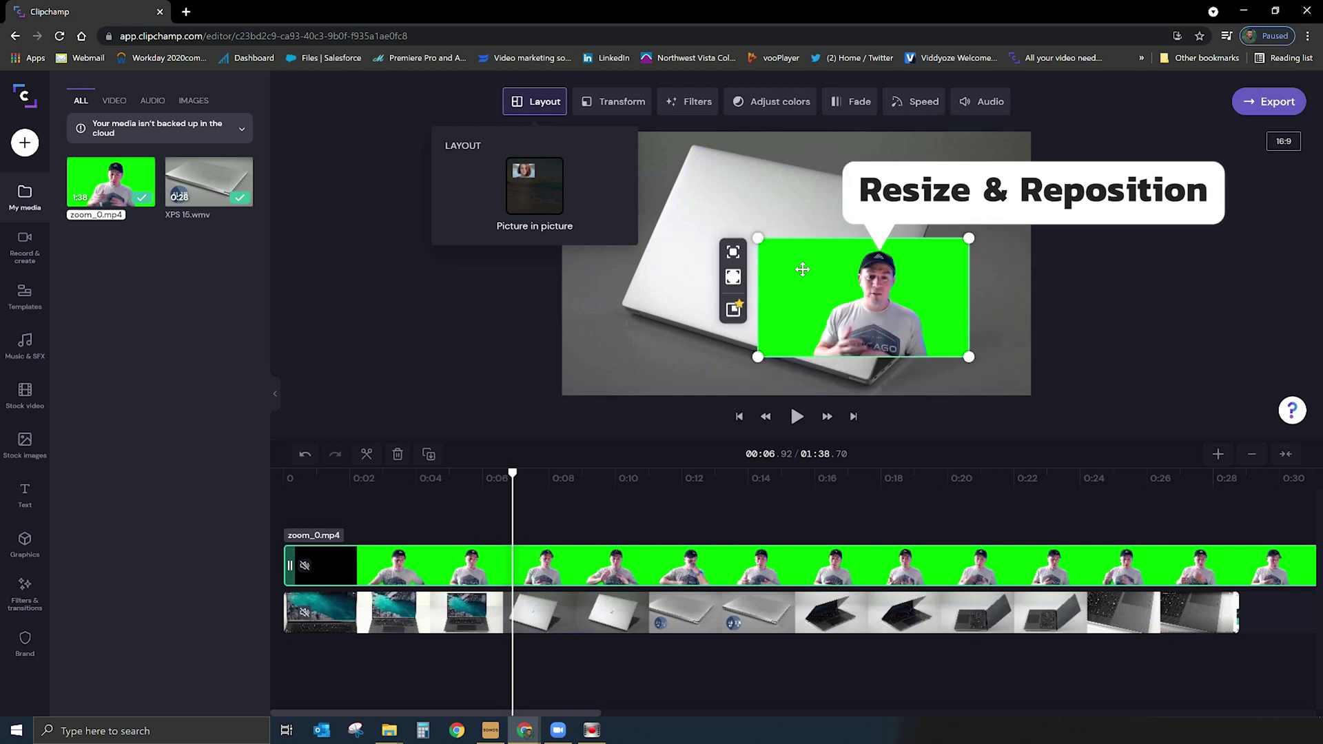
left_click_drag(758, 238, 644, 172)
left_click_drag(793, 262, 879, 316)
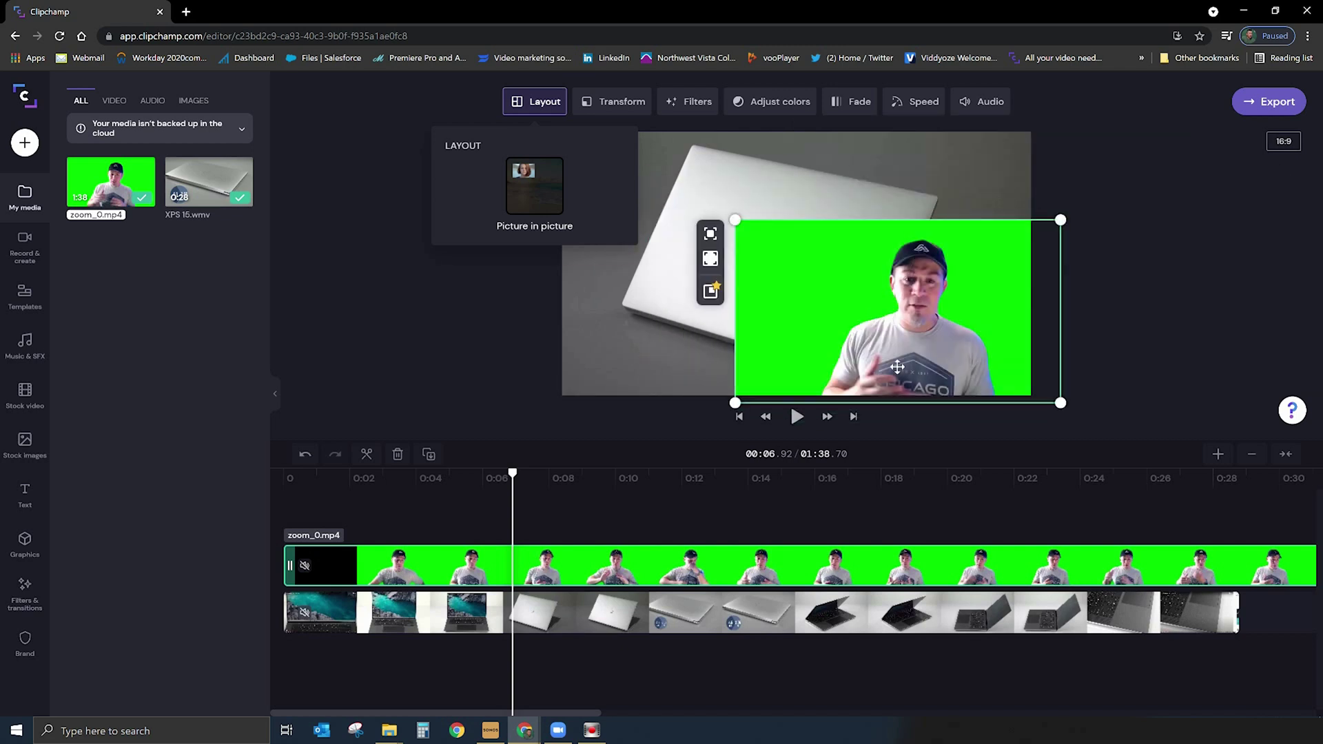
left_click(1090, 316)
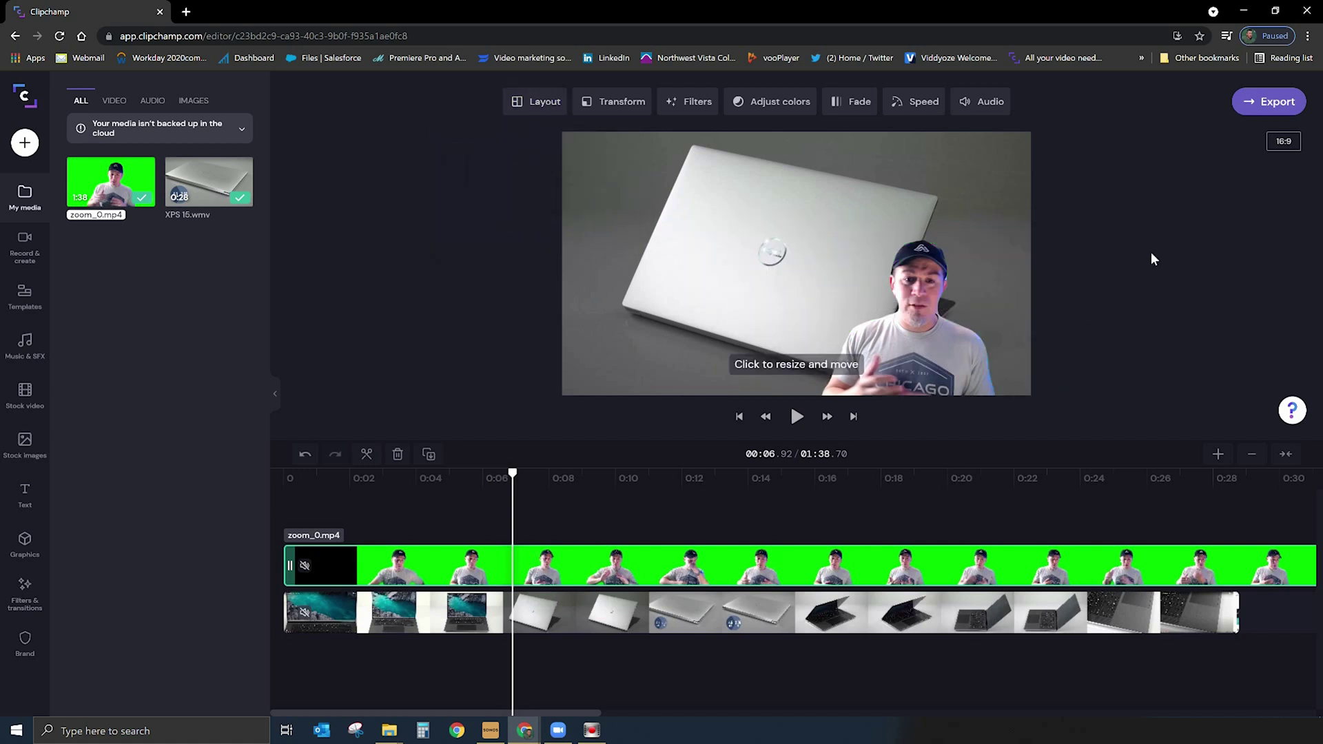
left_click(791, 424)
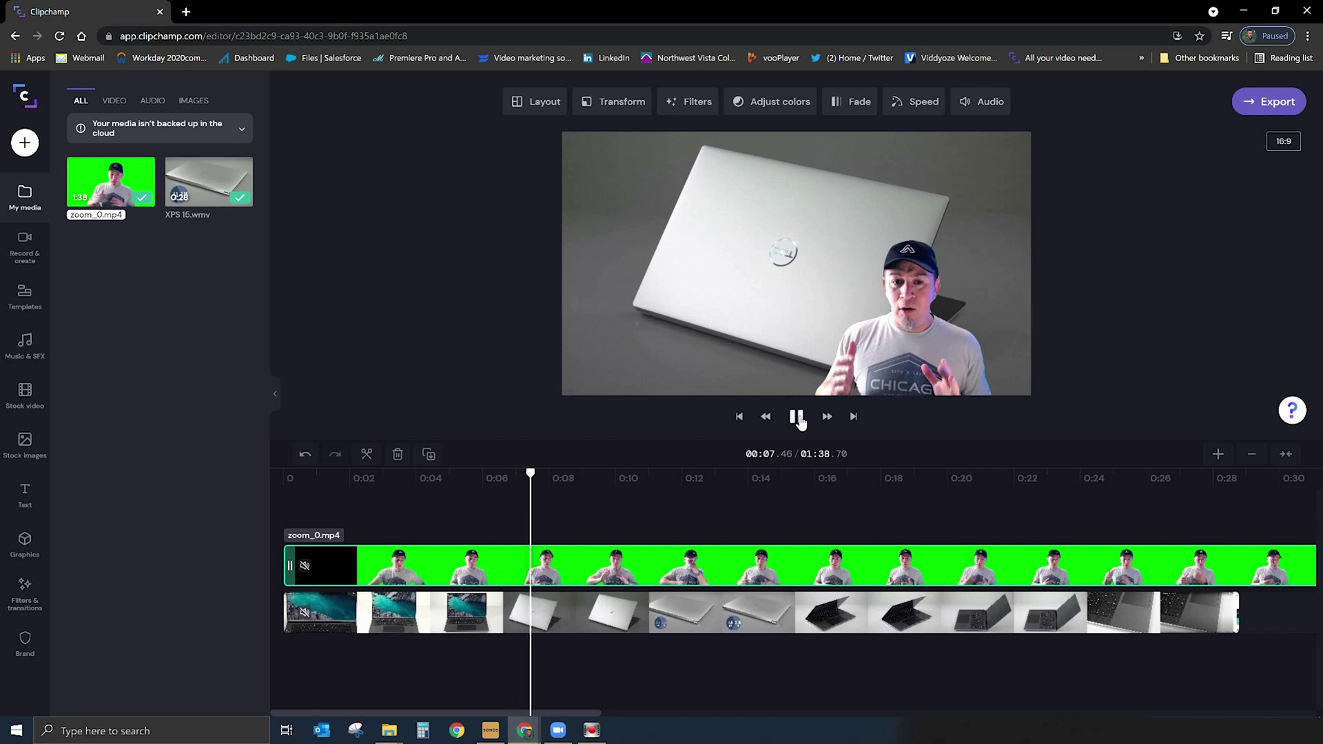